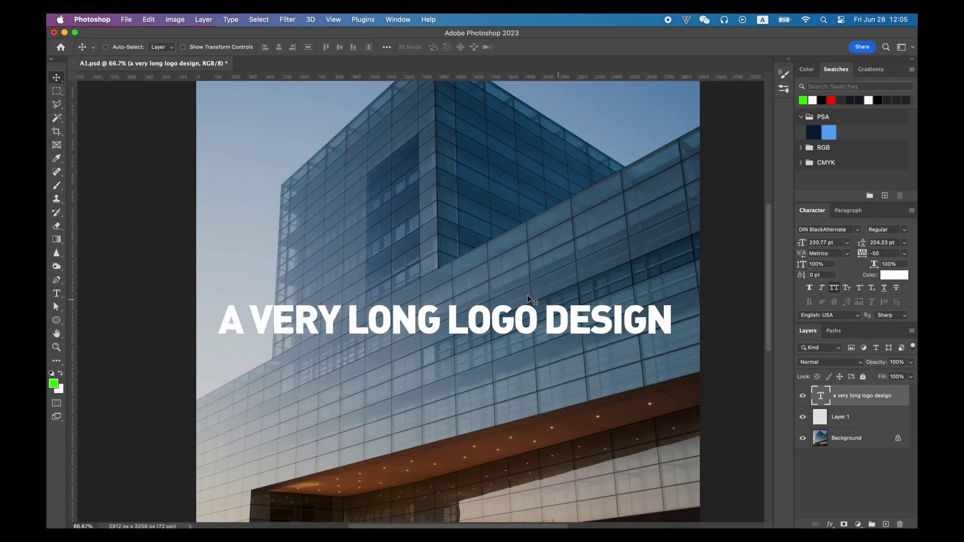
- Move the logo text up, then outline the lower facade on Layer 1 with straight green Brush strokes
drag(516, 266, 514, 143)
click(853, 426)
key(b)
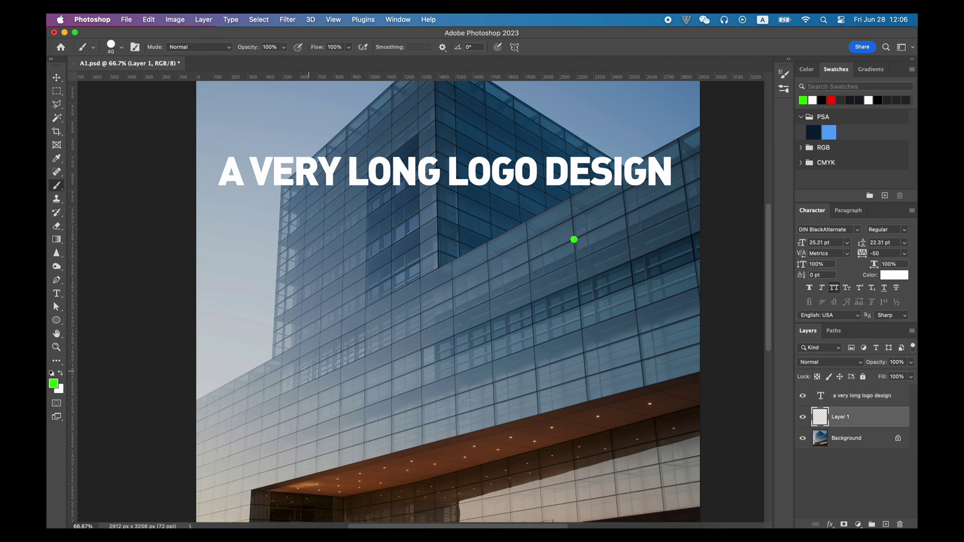
shift+click(298, 373)
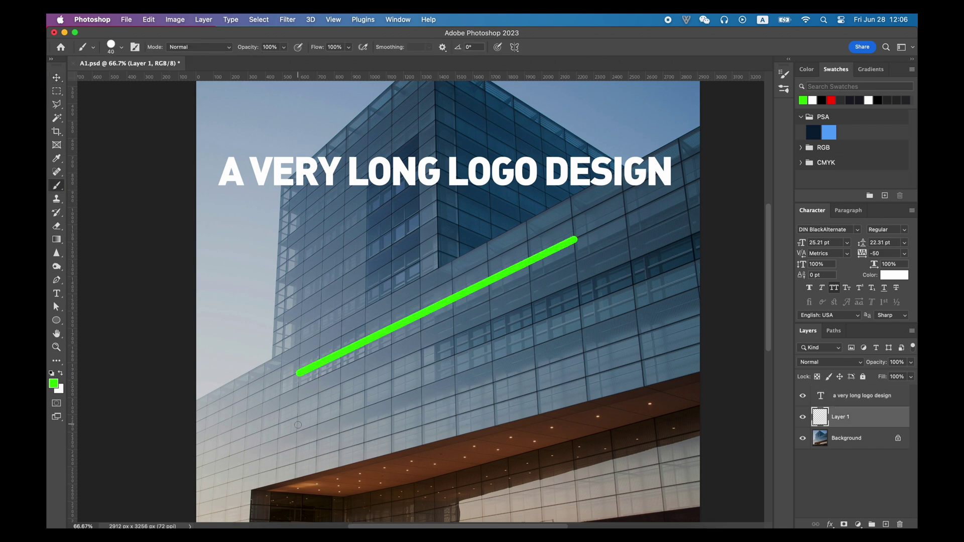
shift+click(580, 331)
shift+click(575, 240)
- Move the logo text down onto the lower facade and add a new empty layer above the Background
key(v)
mouse_move(555, 187)
mouse_down()
mouse_move(552, 350)
mouse_move(566, 337)
mouse_up()
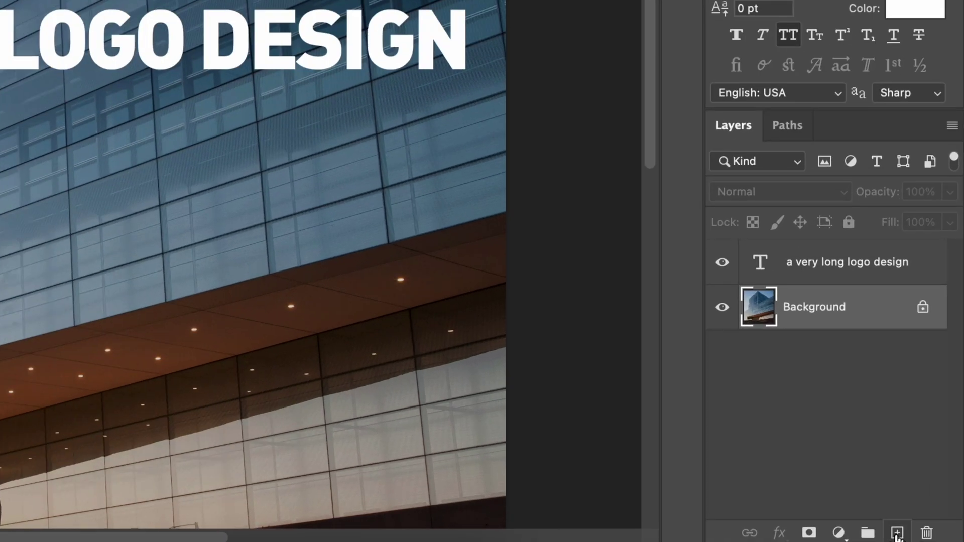
click(897, 533)
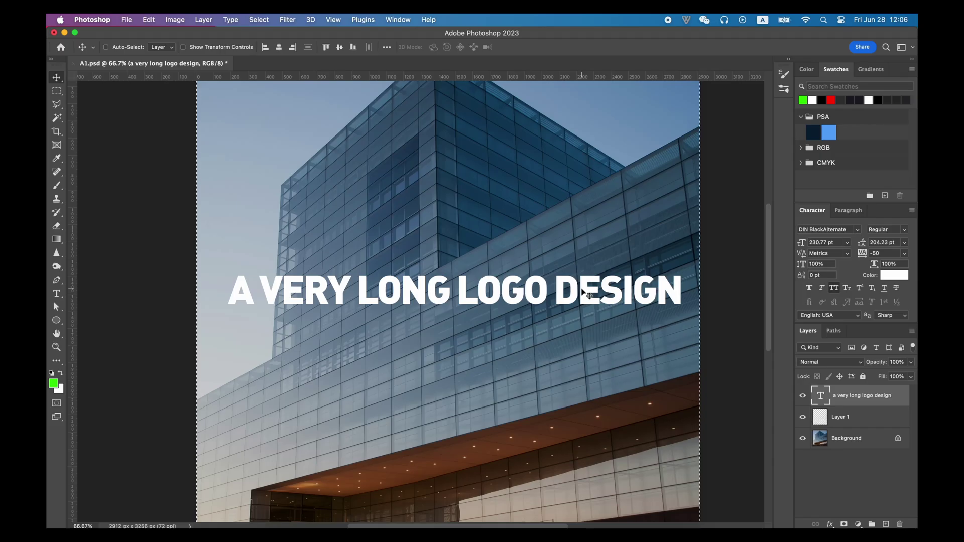
- Copy the whole logo text, hide its layer and make the empty Layer 1 active
key(super)
click(802, 398)
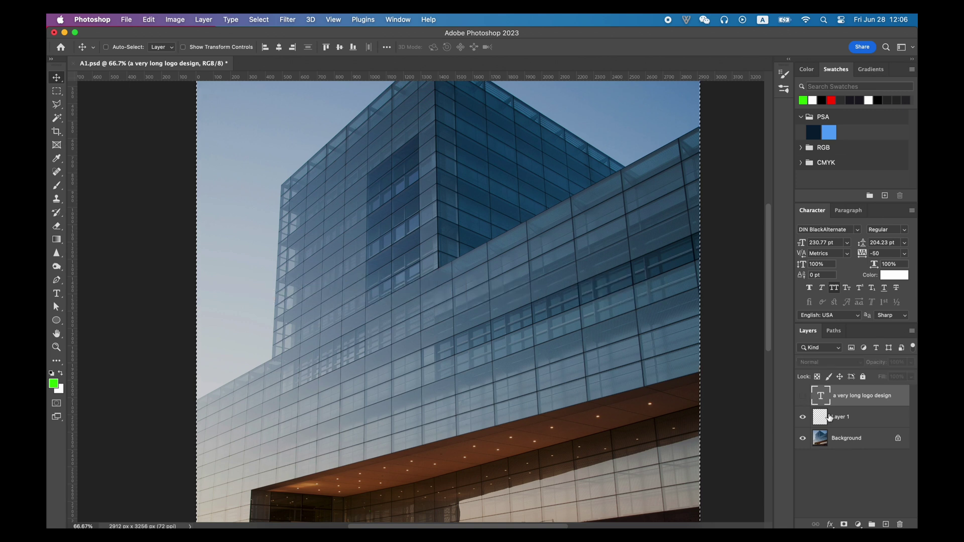
click(847, 427)
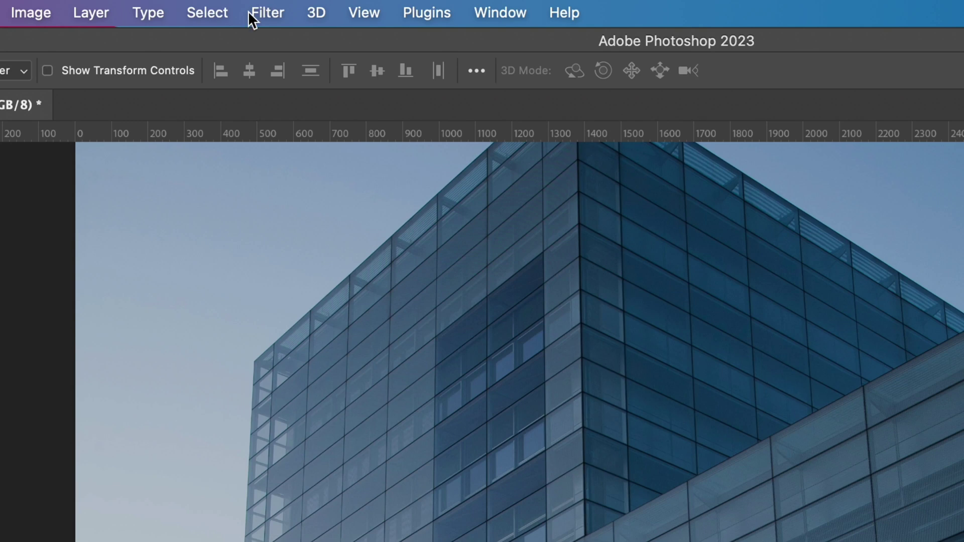
- Open the Vanishing Point filter and define a four-corner perspective plane across the lower facade
click(248, 12)
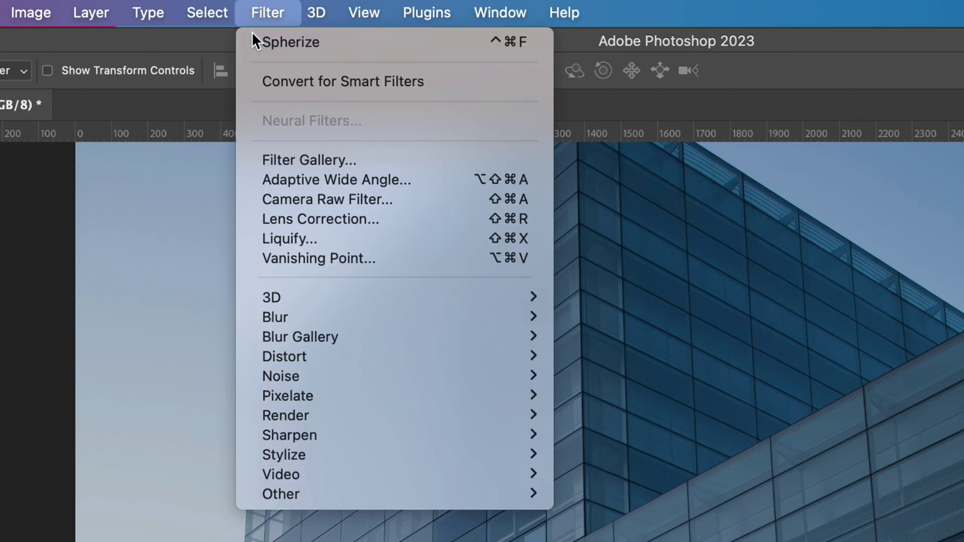
click(309, 257)
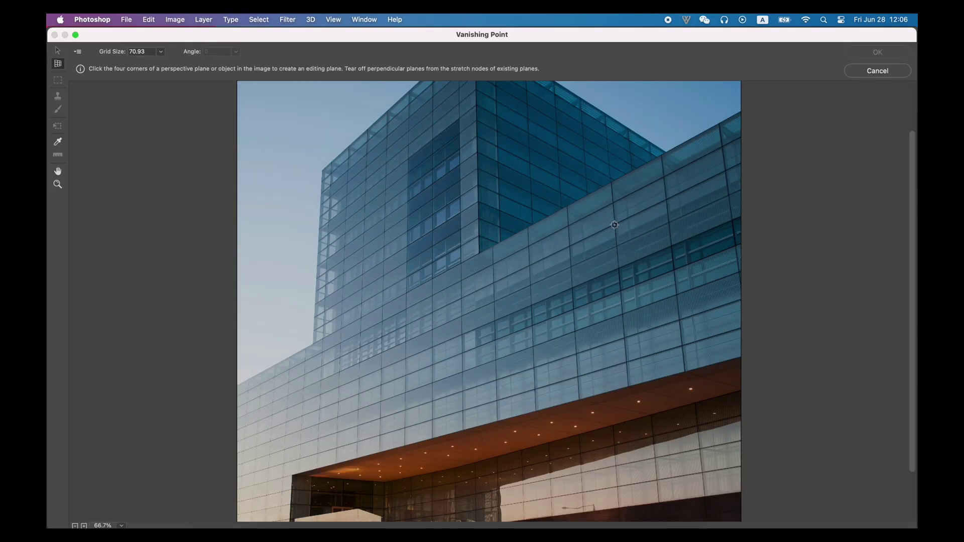
click(614, 224)
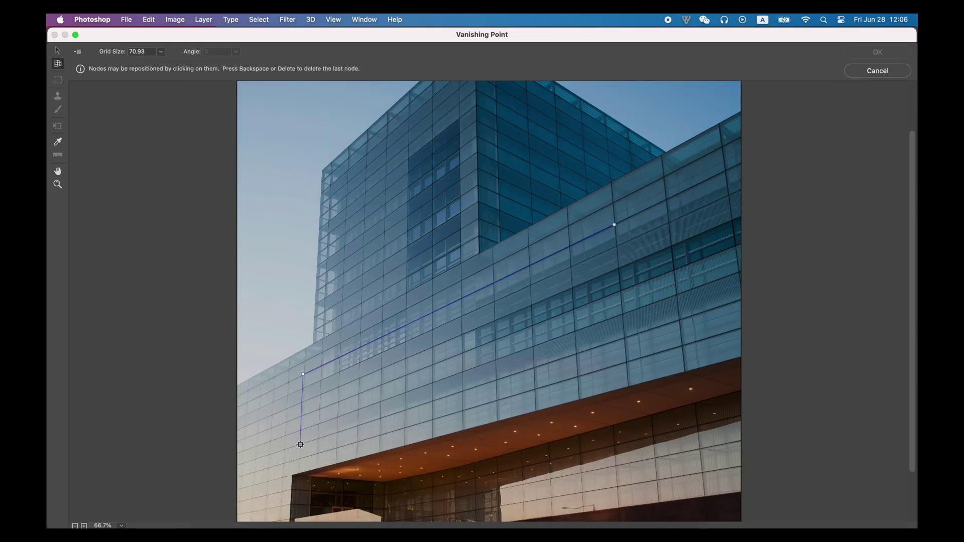
click(625, 339)
- Paste the copied logo text and move it into the perspective plane on the lower facade
scroll(458, 306, down, 3)
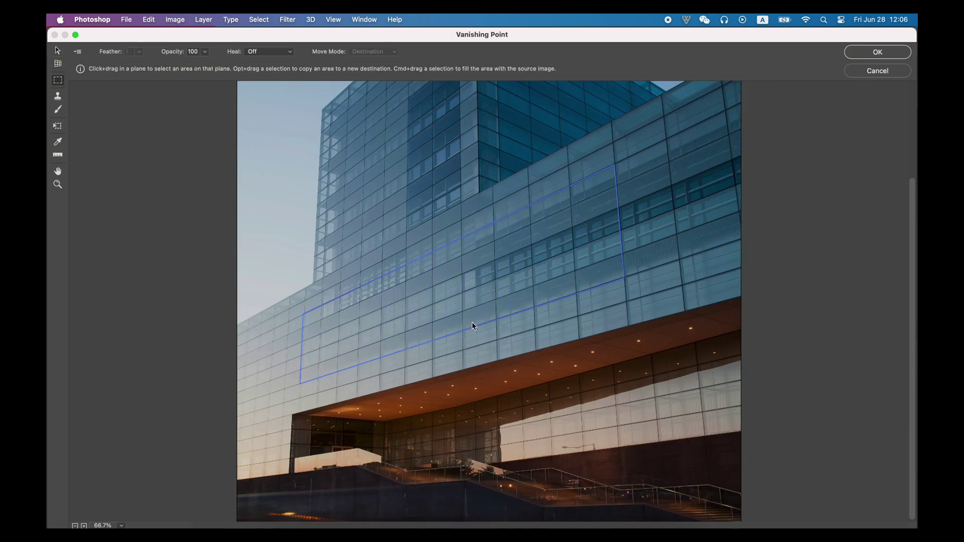
key(super+v)
scroll(474, 323, up, 6)
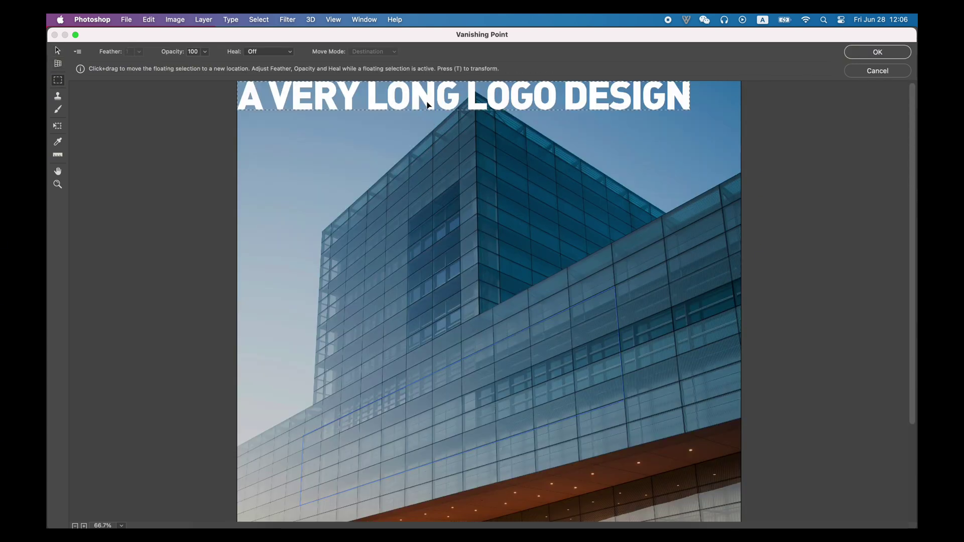
drag(428, 104, 471, 415)
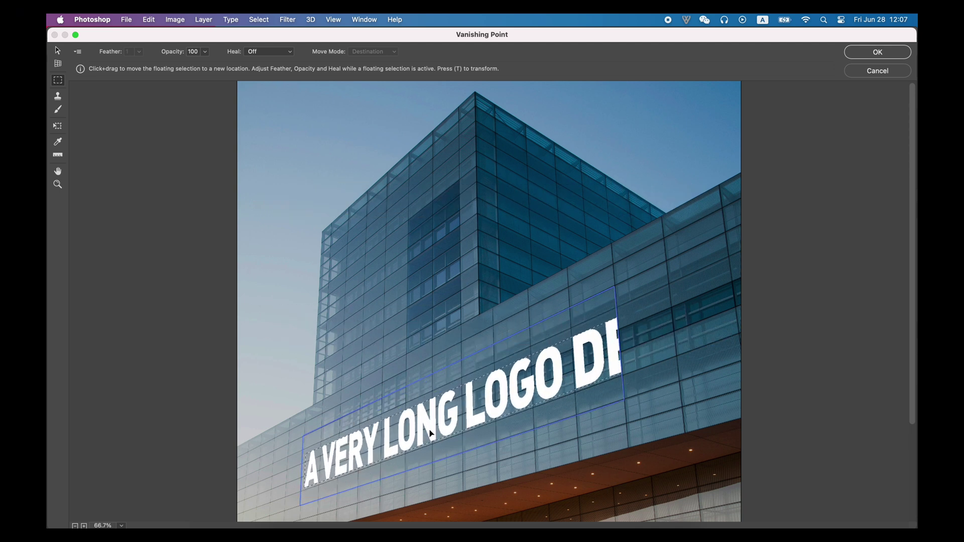
- Scale the floating logo down to fit entirely inside the facade plane, reposition it and apply the Vanishing Point filter
key(t)
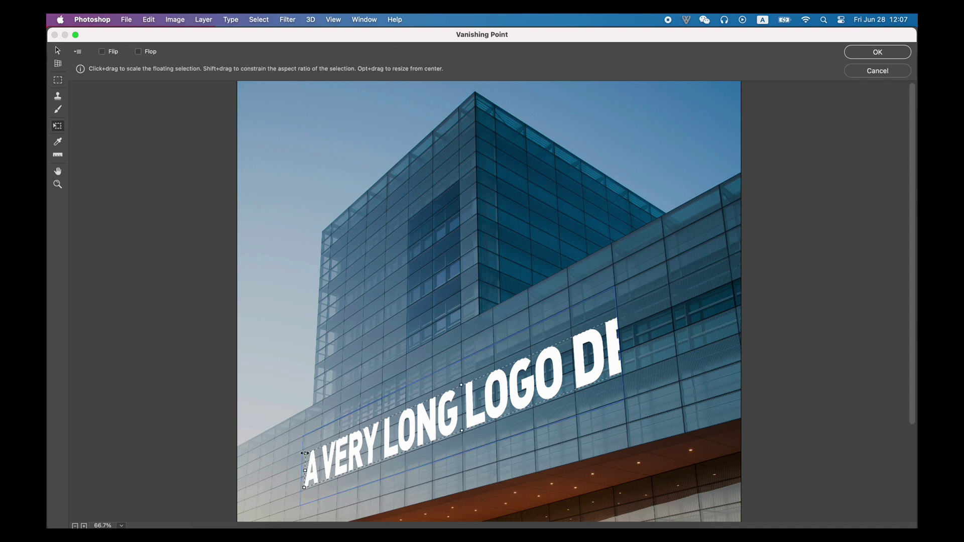
drag(304, 450, 451, 413)
drag(523, 395, 350, 458)
drag(480, 394, 575, 363)
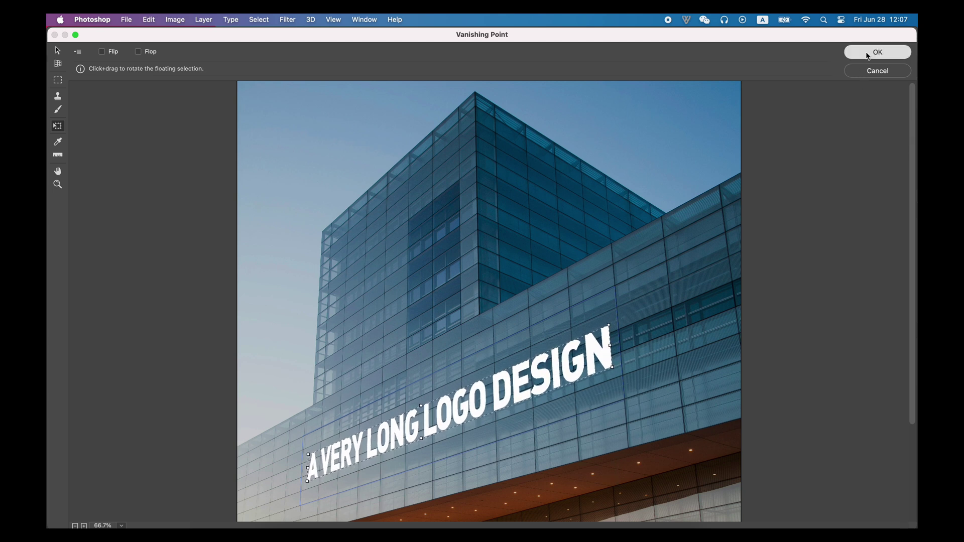
click(877, 52)
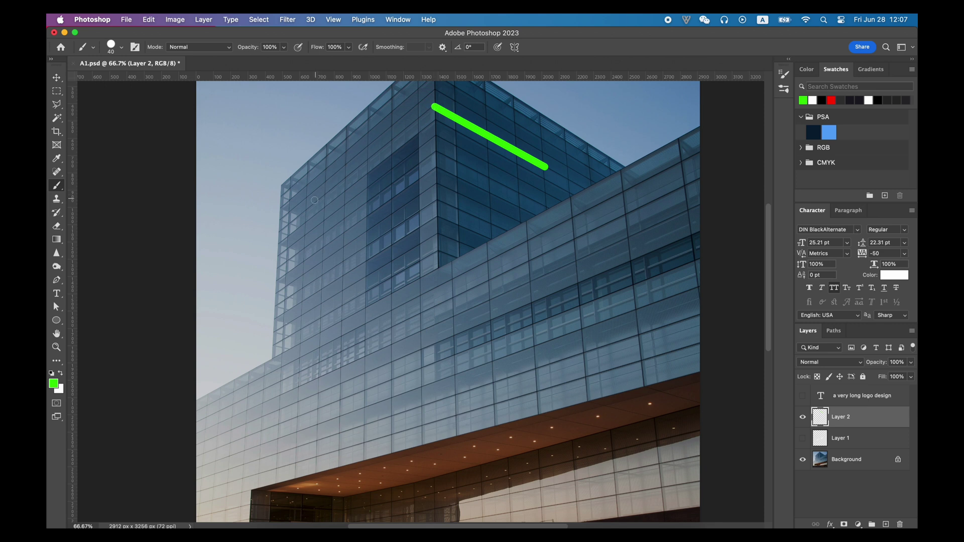
- Paint a green outline wrapping across both faces of the tower on Layer 2, then delete that layer
shift+click(304, 209)
shift+click(438, 166)
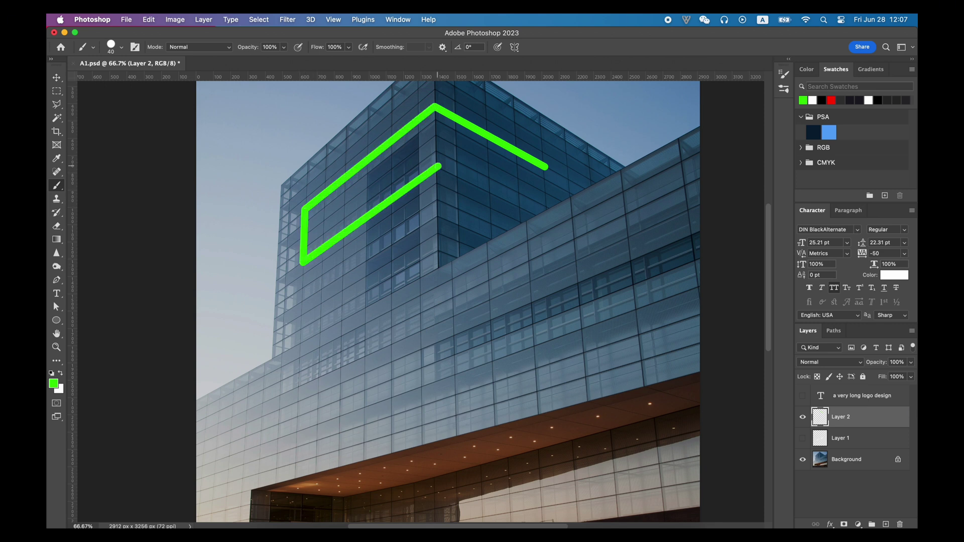
key(v)
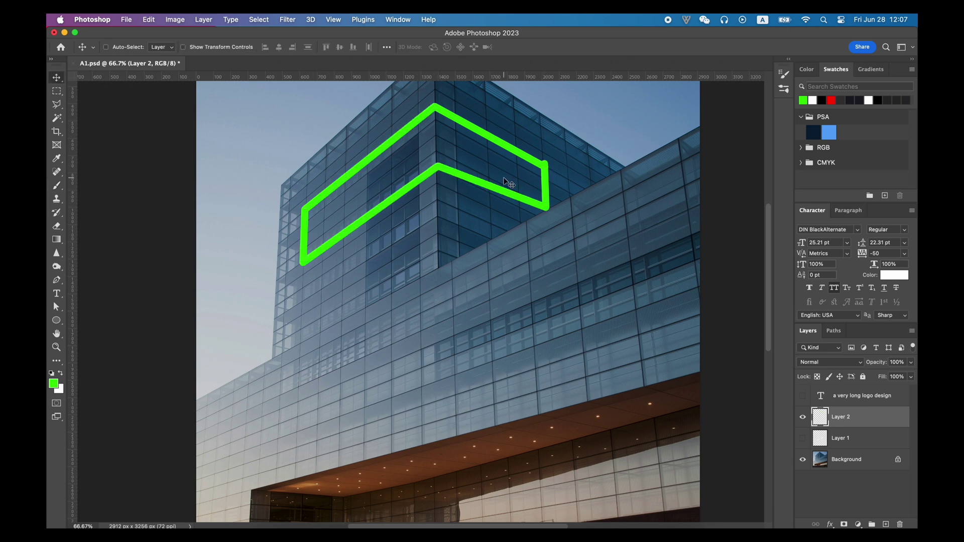
drag(504, 189, 508, 208)
key(super+z)
key(BackSpace)
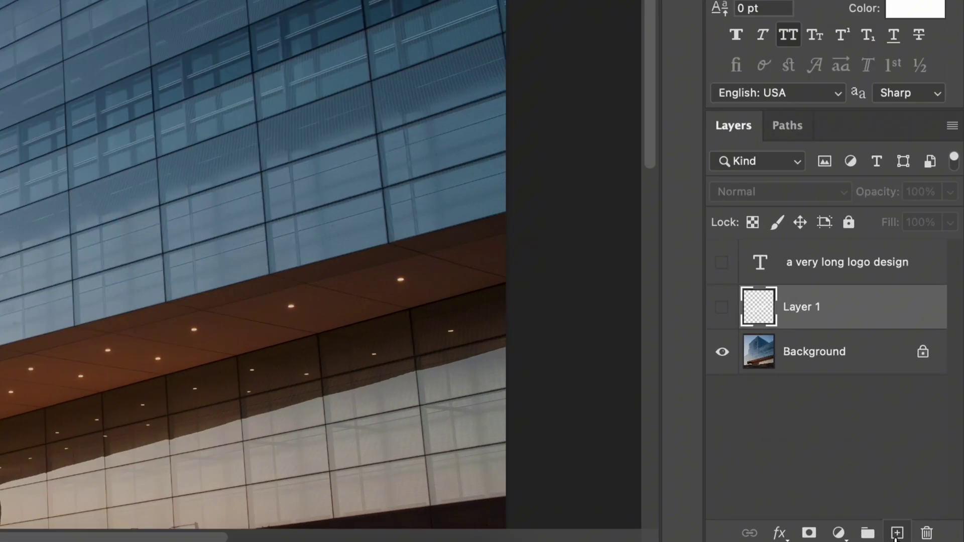
- Add a new empty layer above Layer 1 and show and select the logo text layer
click(886, 524)
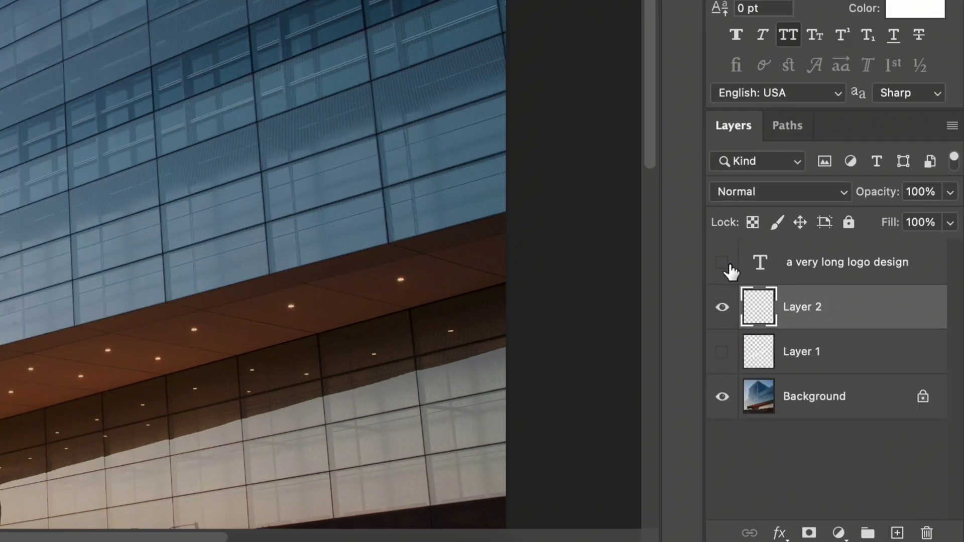
click(721, 262)
click(804, 270)
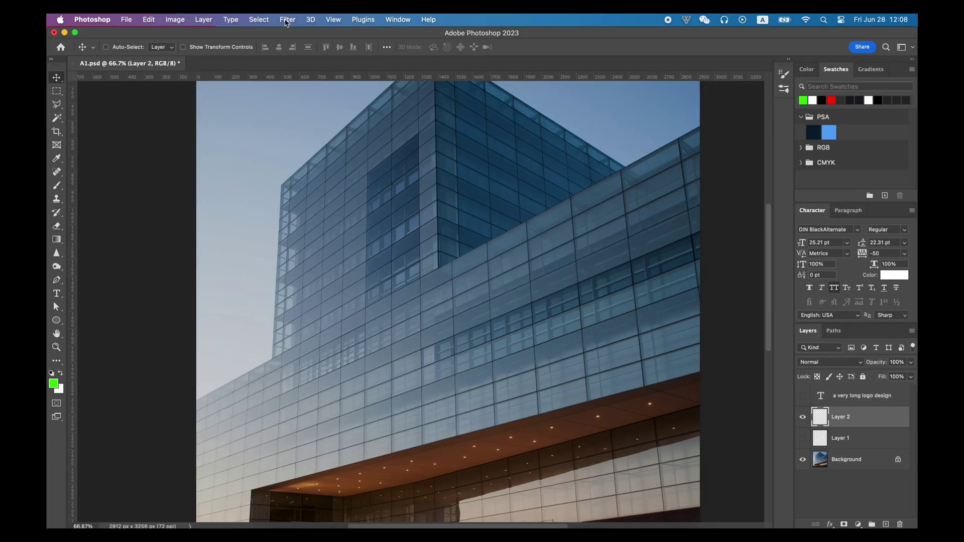
- In Vanishing Point, define a plane on the tower's left face and extend a connected plane around the corner onto its right face
click(287, 19)
click(296, 133)
click(477, 136)
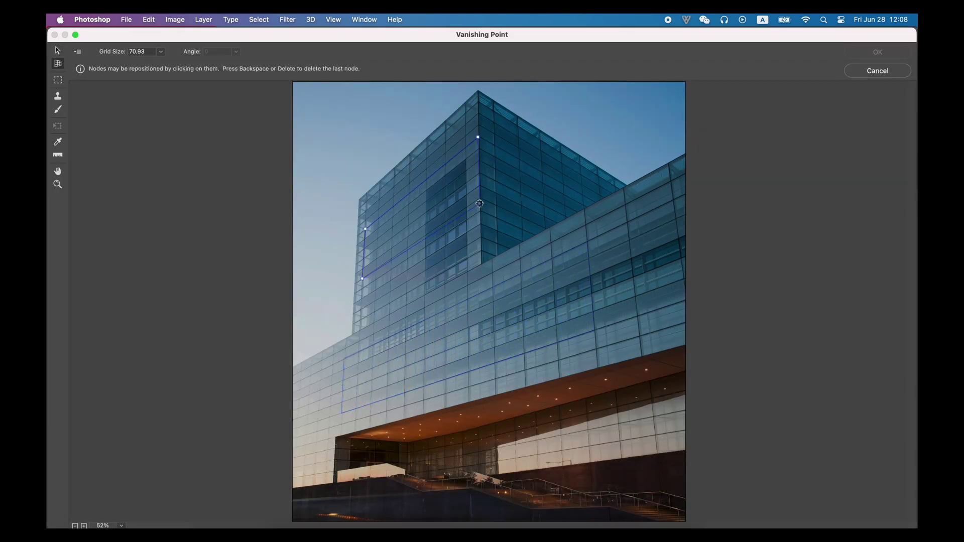
click(479, 202)
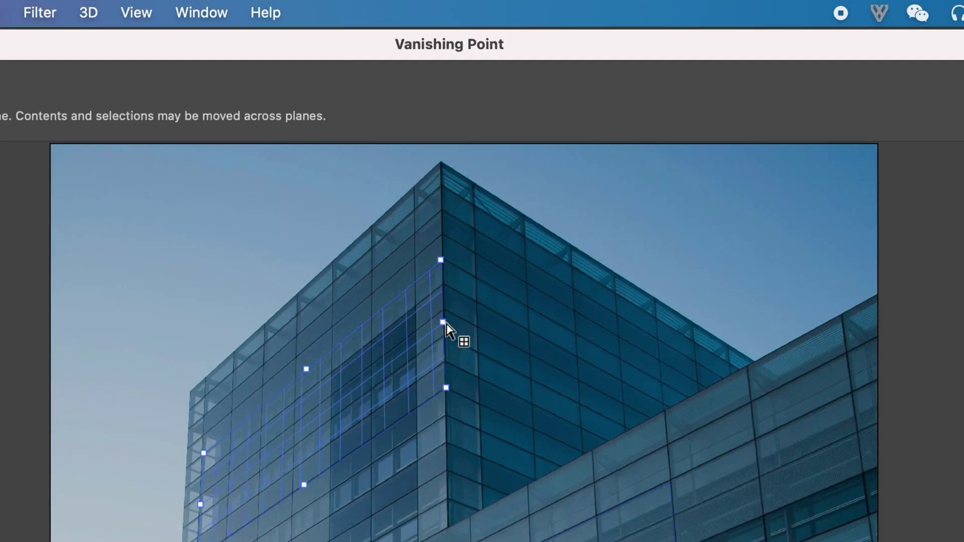
drag(454, 329, 649, 388)
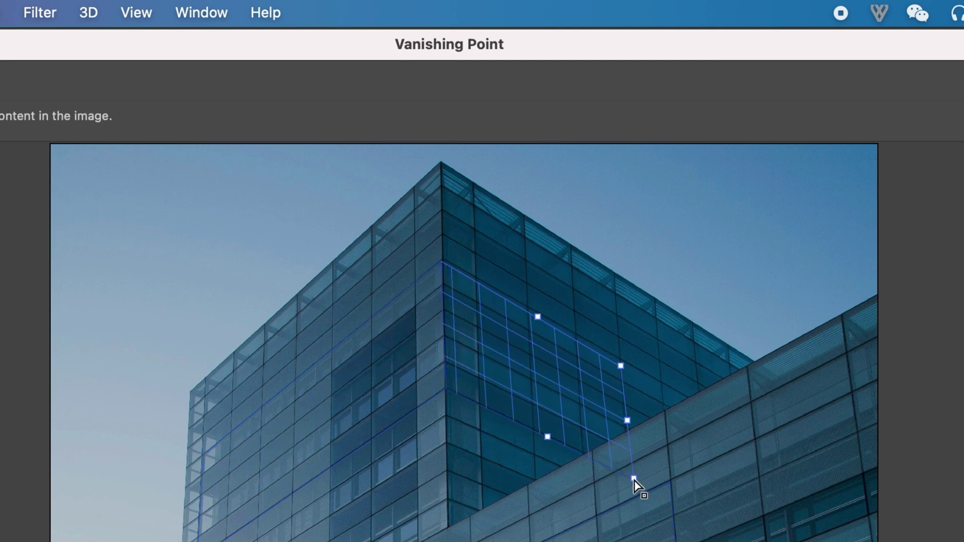
drag(634, 480, 626, 471)
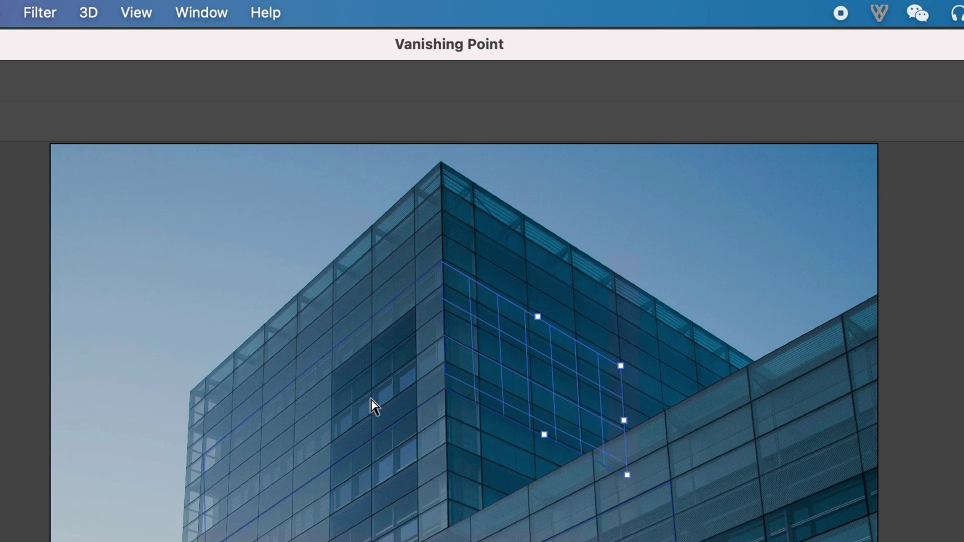
- Paste the logo into the tower planes, scale it to wrap fully around the corner and apply the filter
key(super+v)
drag(406, 187, 544, 404)
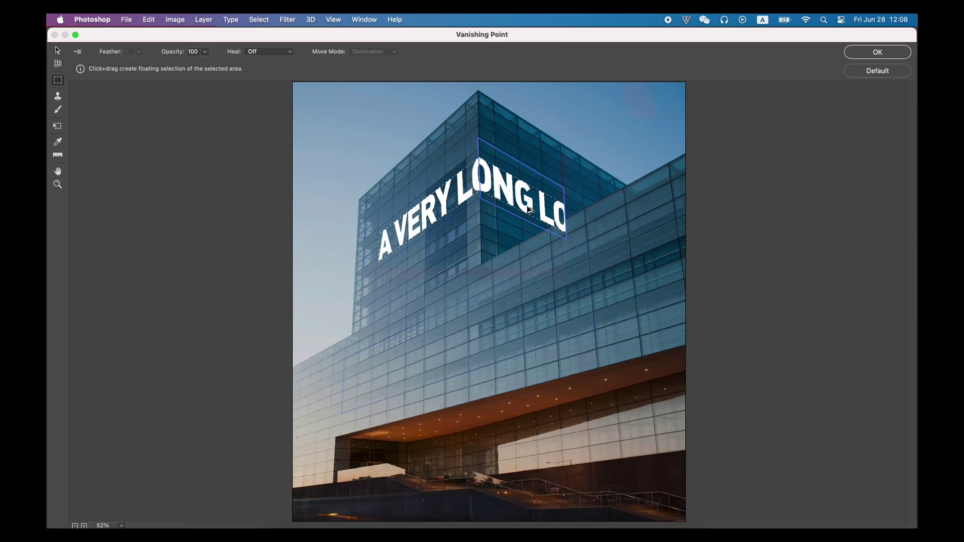
key(t)
drag(378, 234, 401, 234)
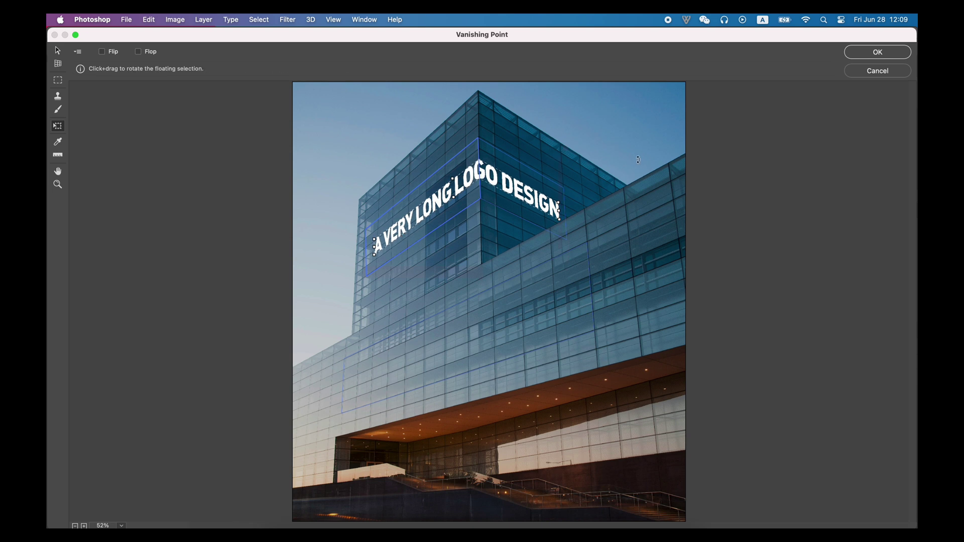
click(877, 52)
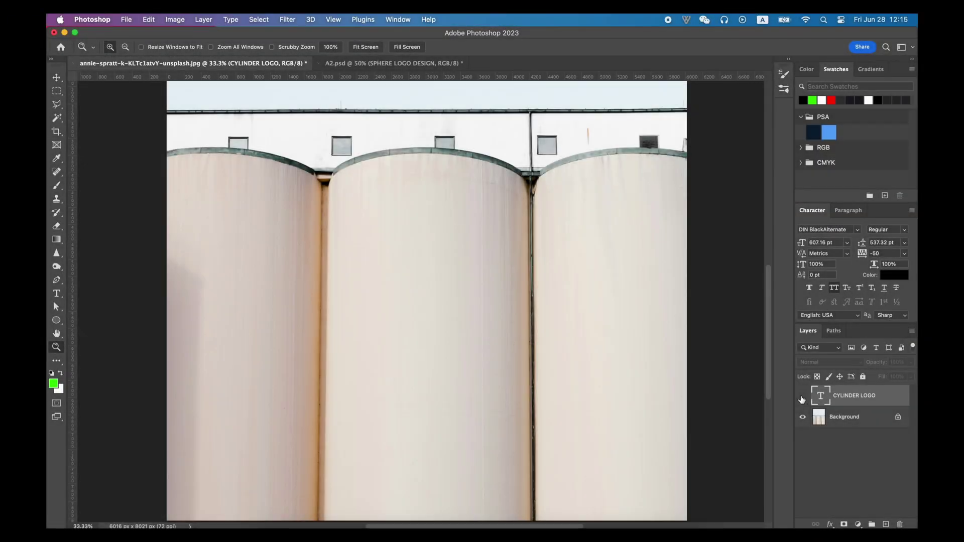
- Show the CYLINDER LOGO text layer and centre the text horizontally on the middle silo
click(802, 396)
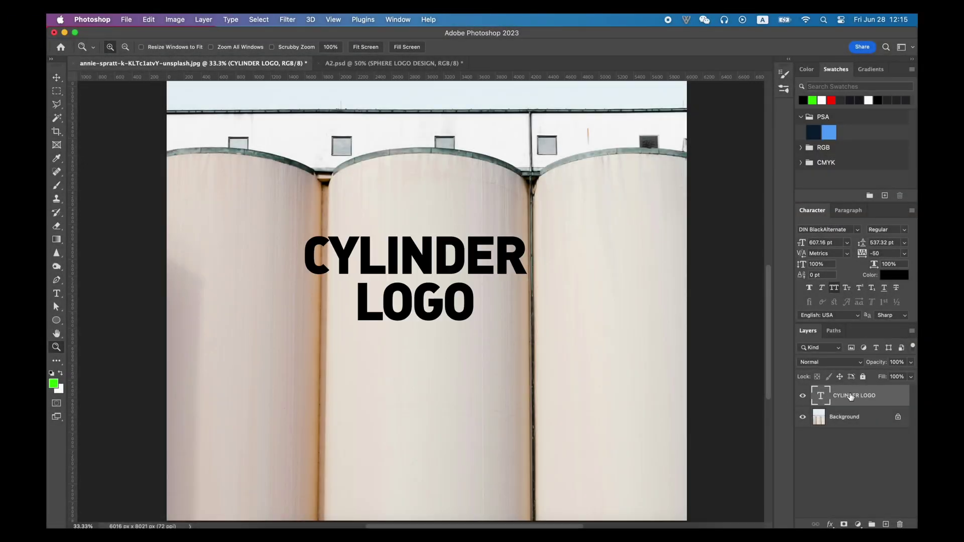
key(v)
mouse_move(416, 273)
mouse_down()
mouse_move(434, 286)
mouse_move(413, 337)
mouse_move(423, 249)
mouse_move(424, 273)
mouse_up()
- Transform the CYLINDER LOGO text with the Cylinder warp preset
key(super+t)
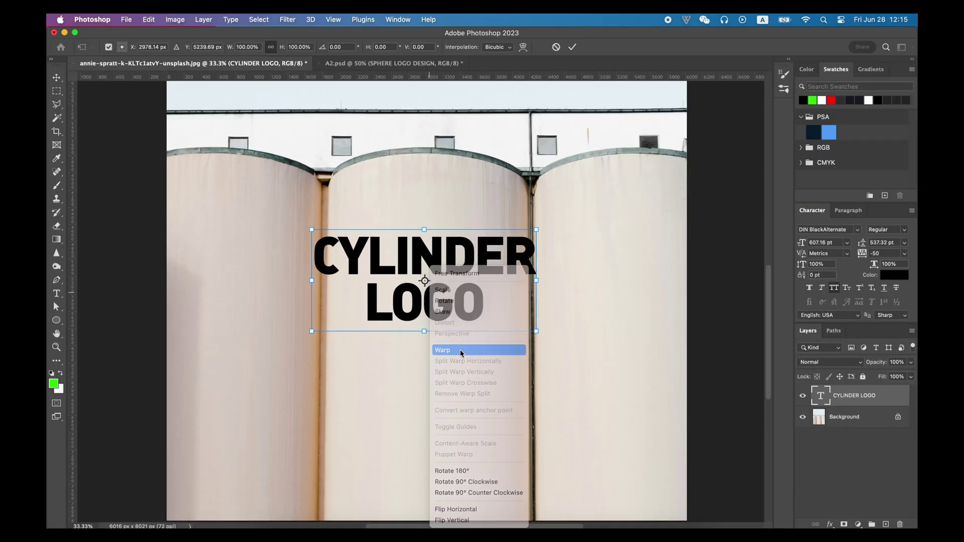
click(297, 47)
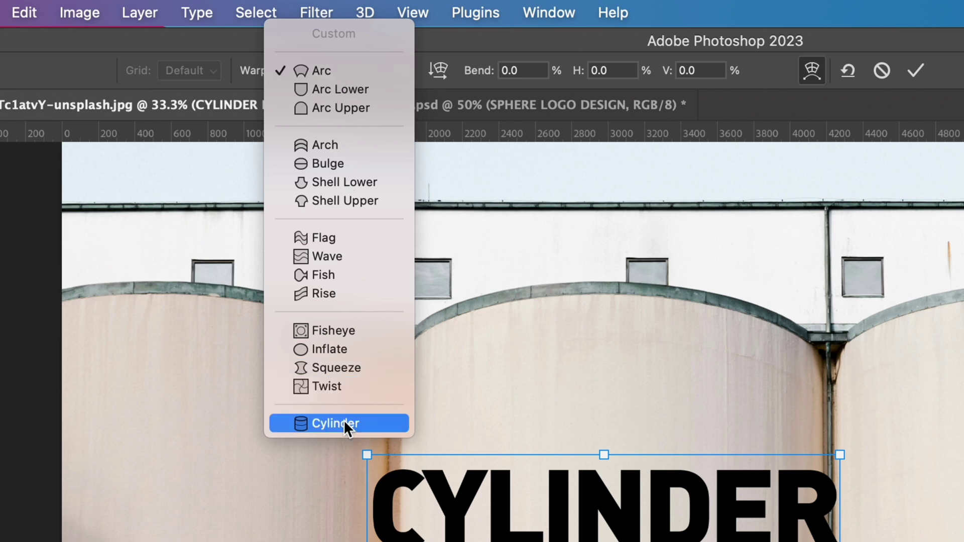
click(344, 423)
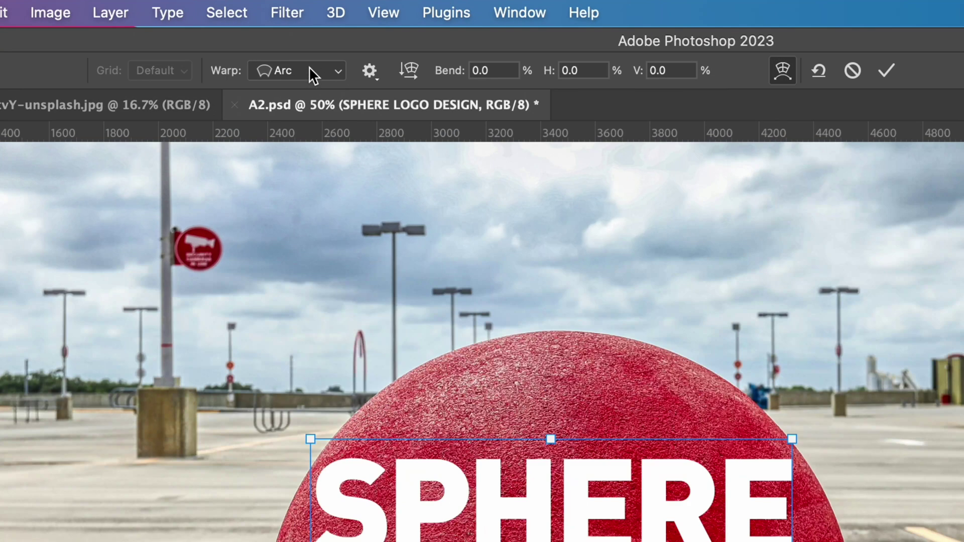
- Apply the Inflate warp preset to the SPHERE LOGO DESIGN text on the red ball in A2.psd
click(308, 71)
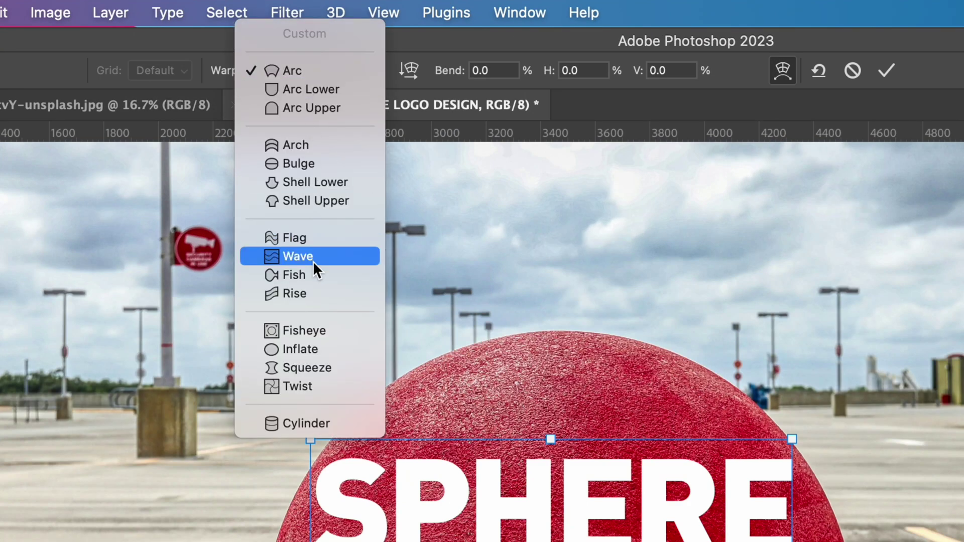
click(304, 350)
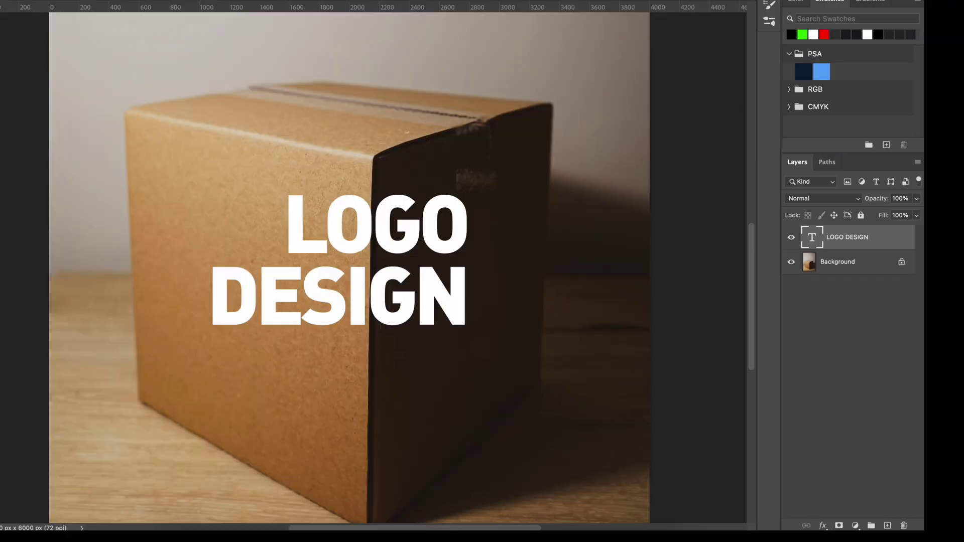
- Convert the LOGO DESIGN text layer over the cardboard box to a Smart Object
right_click(887, 279)
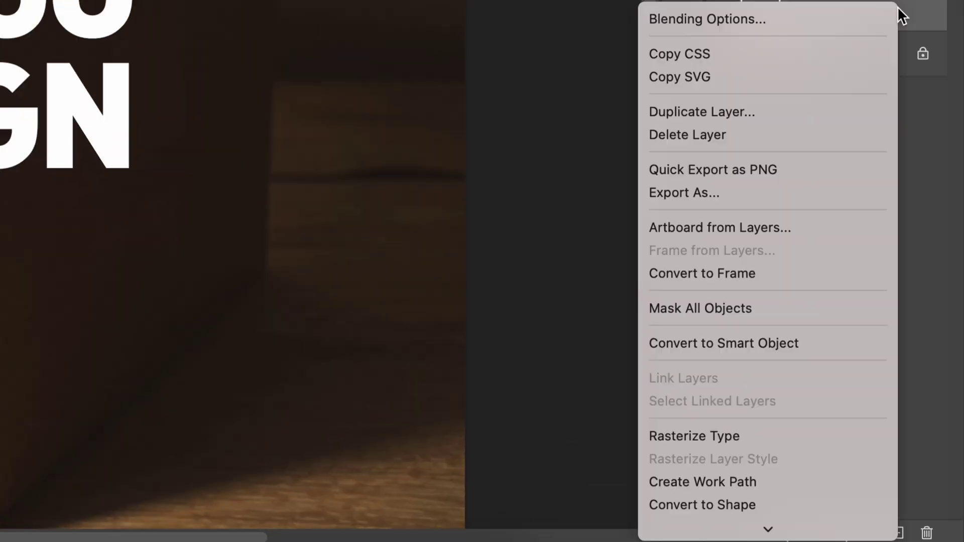
click(772, 343)
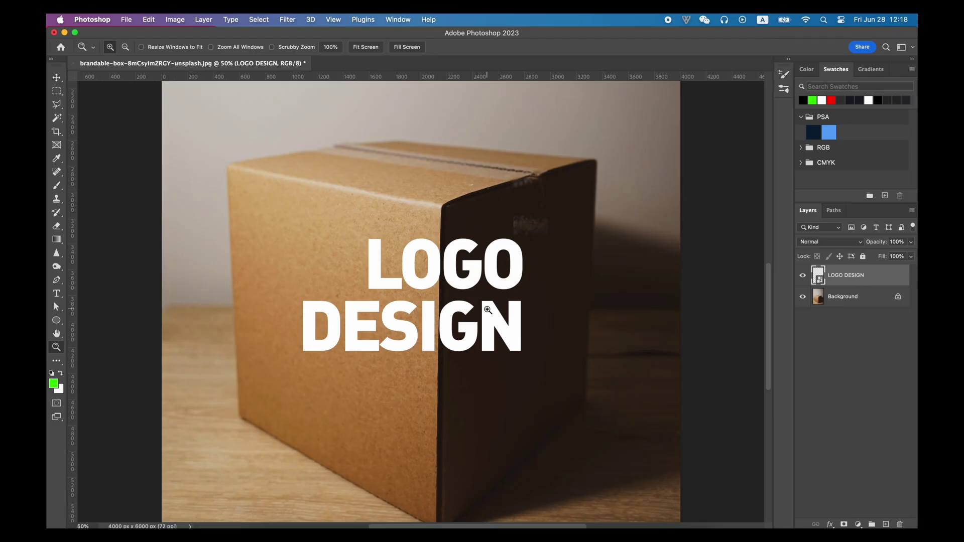
- Narrow and skew the LOGO DESIGN text to follow the perspective of the cardboard box's left face
key(super+t)
drag(523, 296, 429, 340)
drag(303, 296, 284, 295)
key(Return)
key(z)
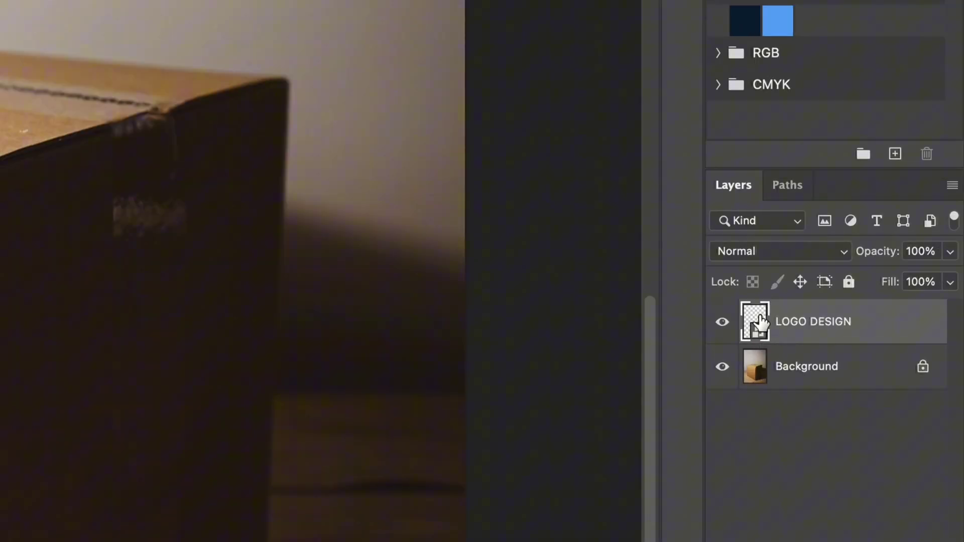
- Open the contents of the LOGO DESIGN Smart Object, activate its text for editing, and return to the box document
double_click(759, 321)
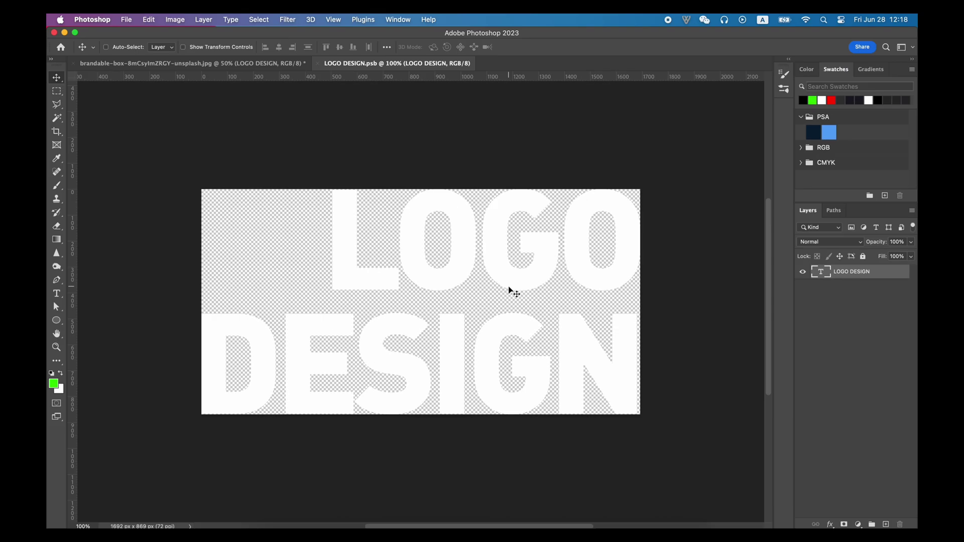
key(t)
click(557, 251)
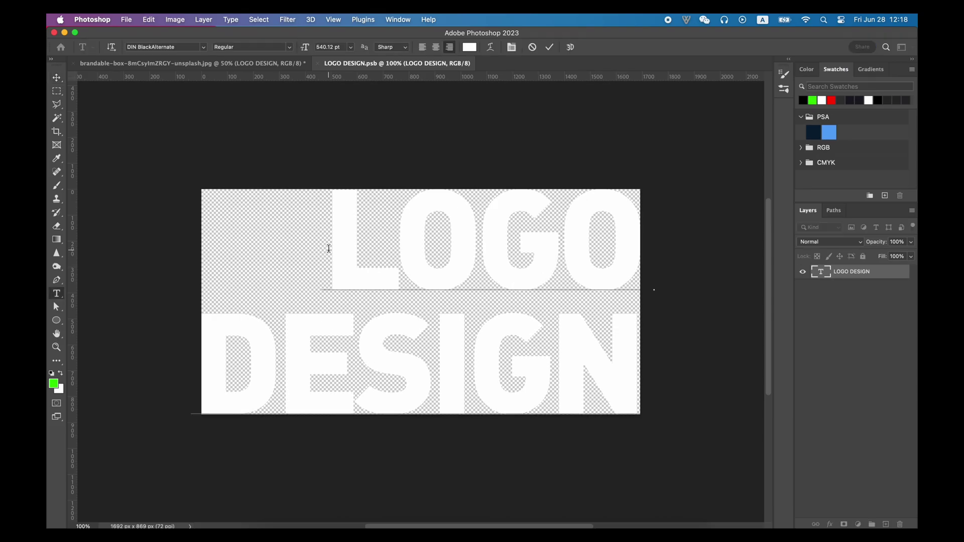
text(S)
click(56, 78)
key(ctrl+s)
key(ctrl+w)
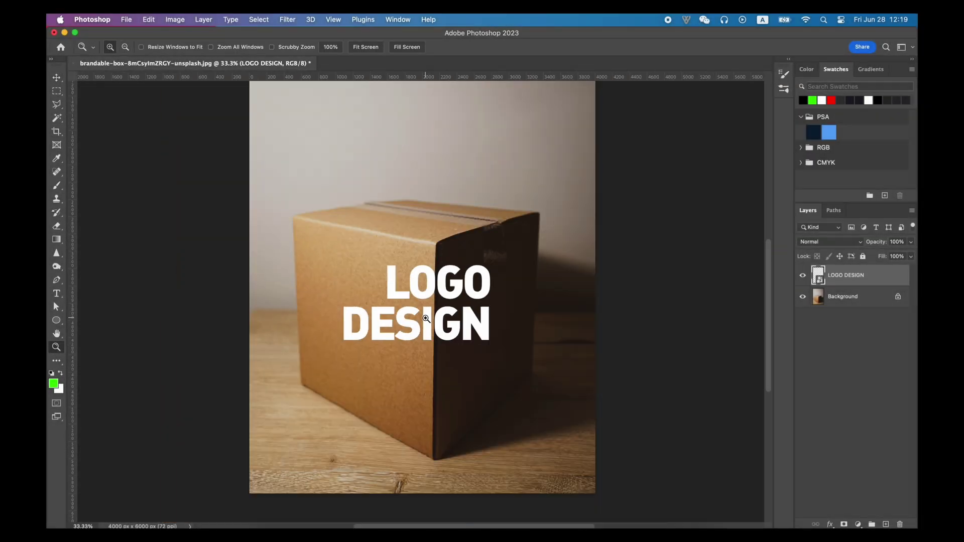
- Try to fit the LOGO DESIGN Smart Object onto the box's left face by skewing its sides with Free Transform
click(426, 319)
key(ctrl+t)
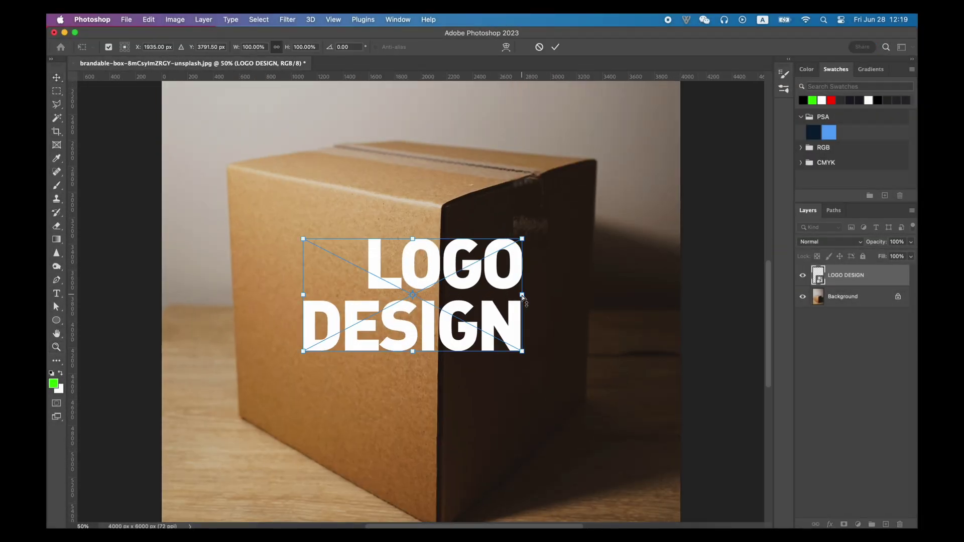
drag(524, 298, 435, 333)
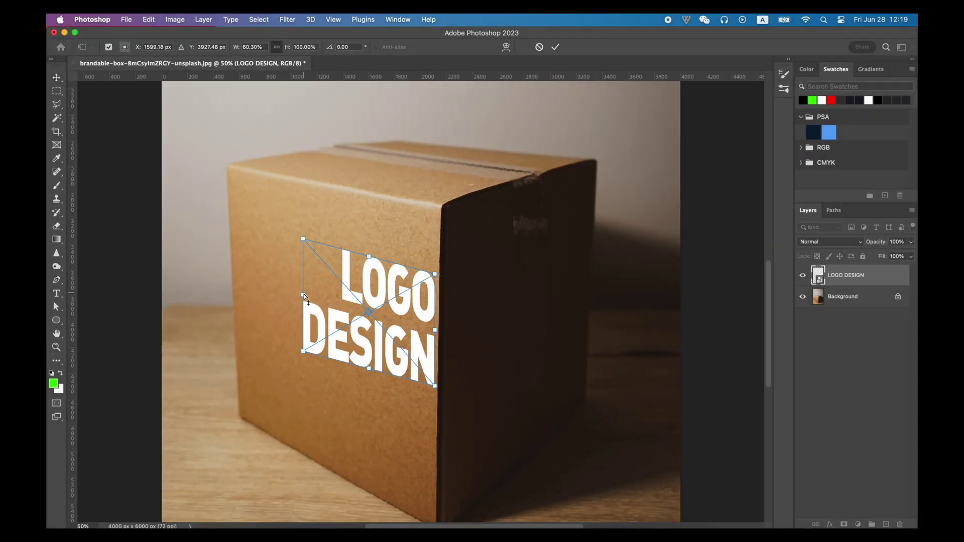
drag(305, 296, 287, 290)
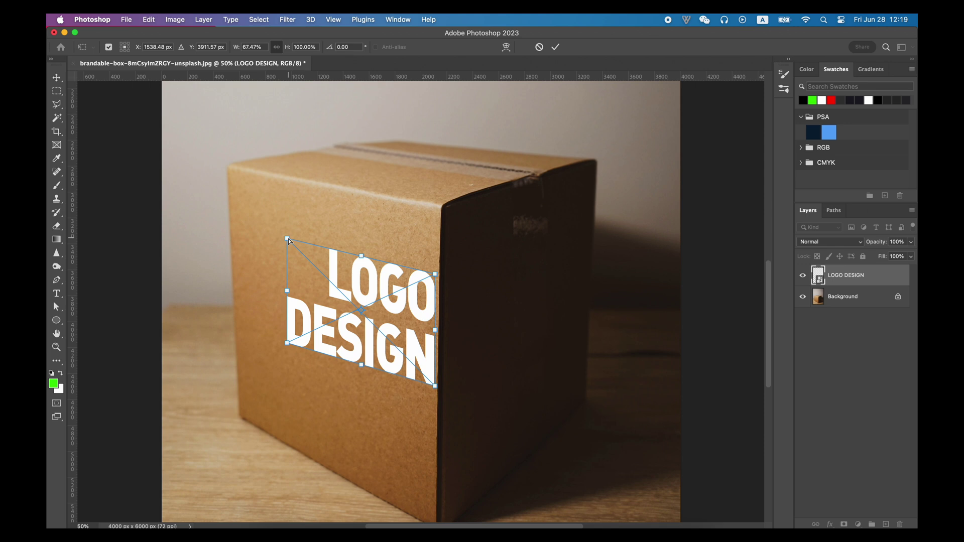
drag(422, 310, 392, 334)
drag(260, 362, 262, 354)
key(Escape)
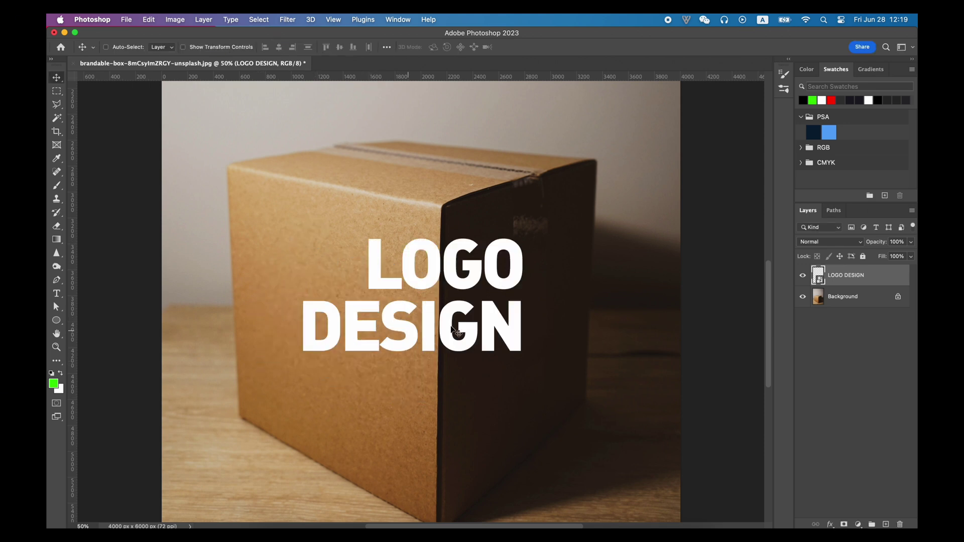
- Draw a white outlined rectangle about 1640 × 1997 px over the box's left face and shift it across the front corner
drag(227, 165, 440, 401)
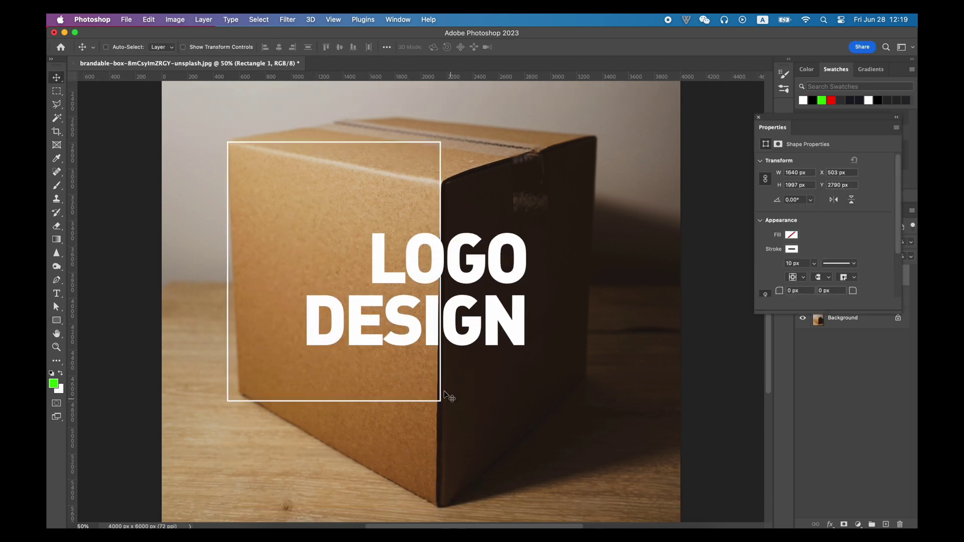
drag(434, 385, 522, 411)
click(758, 117)
- Scale the LOGO DESIGN Smart Object down so it fits inside the right half of the rectangle
click(858, 296)
key(super+t)
drag(306, 345, 414, 290)
key(Return)
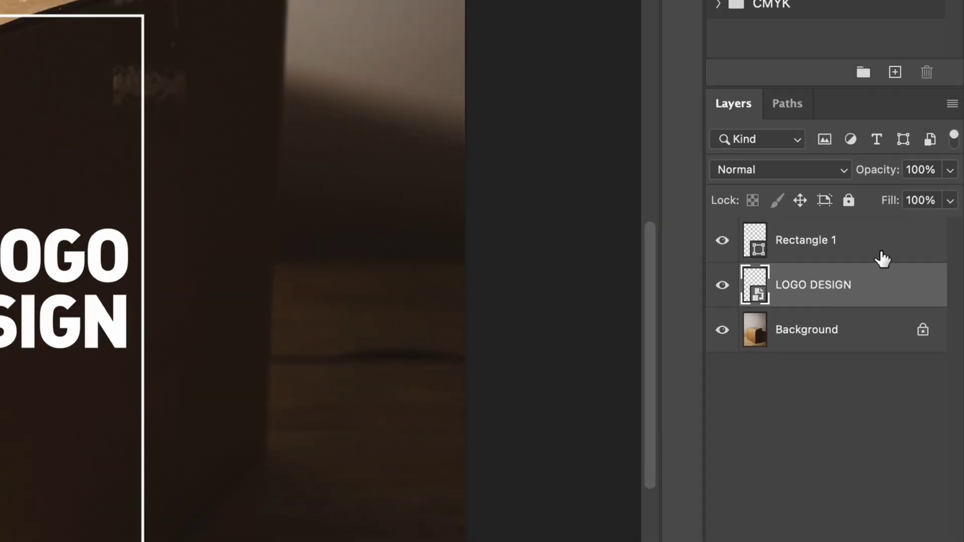
- Distort Rectangle 1 and LOGO DESIGN together, pulling their right corners onto the box's vertical front edge
shift+click(882, 254)
key(super+t)
key(Escape)
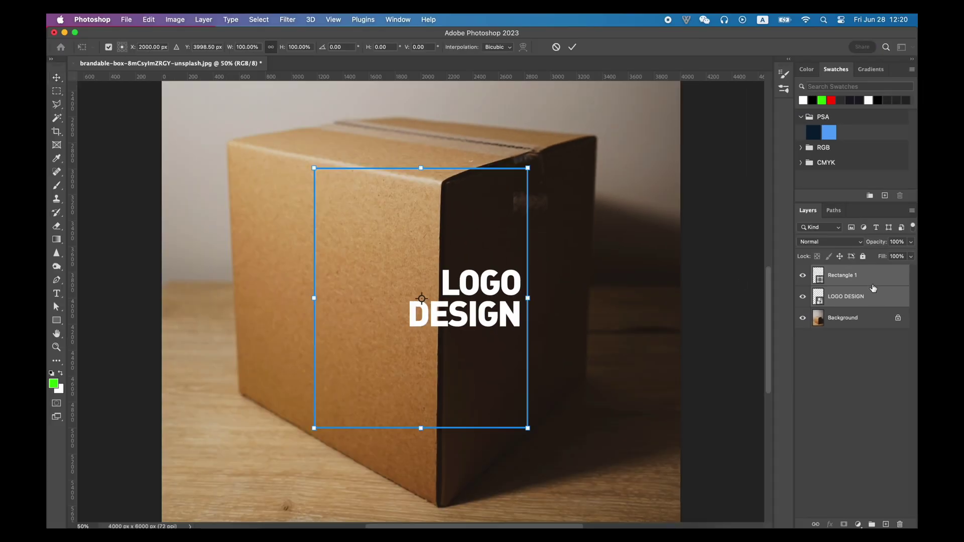
key(ctrl+t)
drag(527, 169, 440, 185)
drag(527, 427, 439, 510)
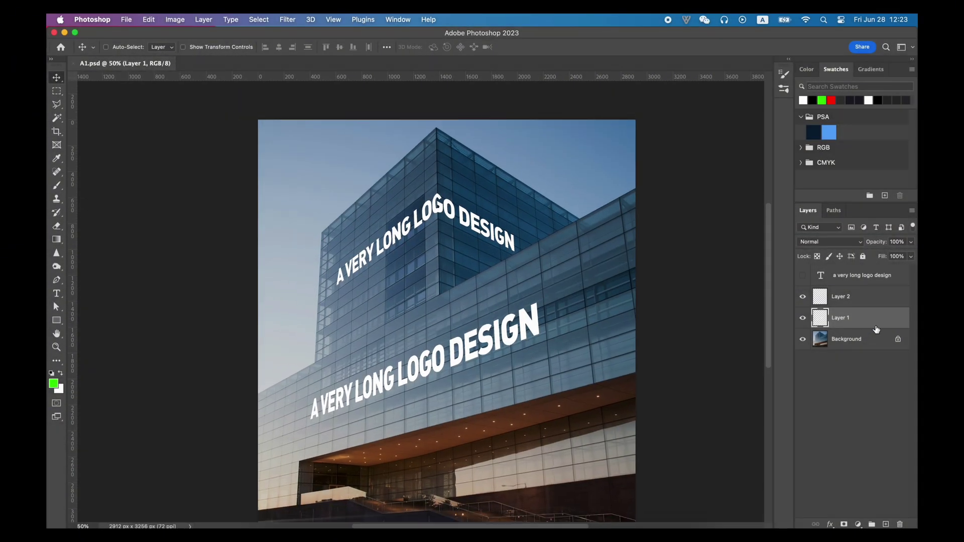
- Set Layer 1 and Layer 2 of the glass building document to 72% opacity and the Overlay blend mode
click(882, 301)
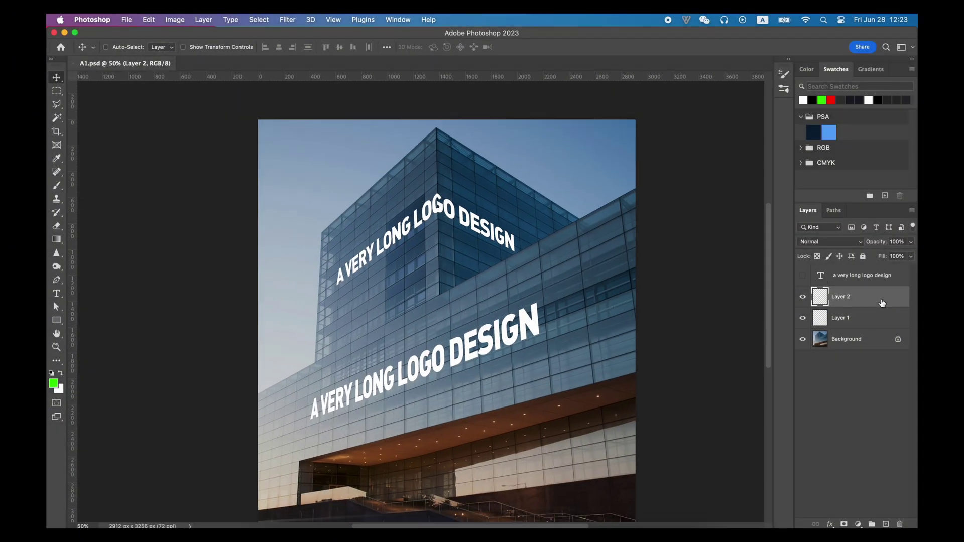
shift+click(876, 318)
mouse_move(548, 342)
mouse_down()
mouse_move(567, 337)
mouse_move(550, 327)
mouse_move(545, 340)
mouse_up()
key(super+z)
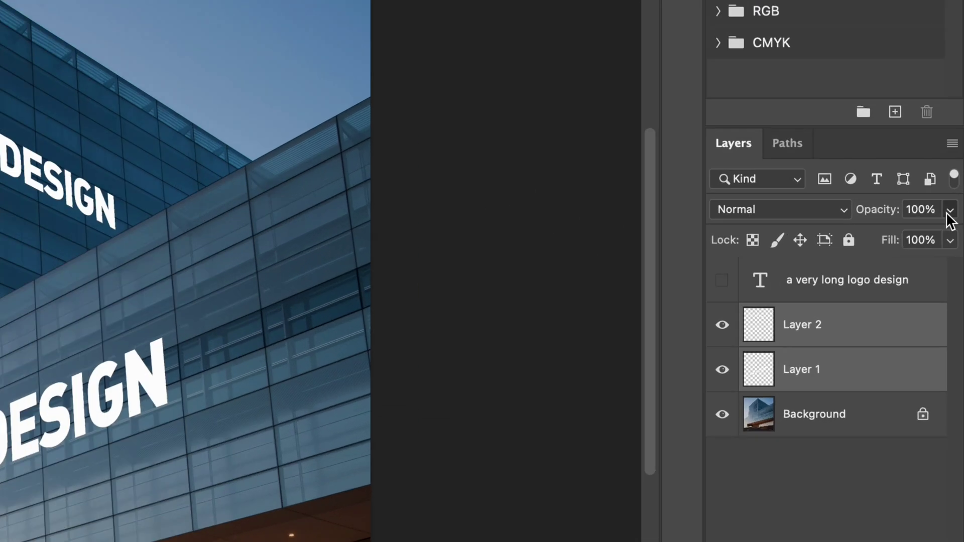
click(910, 242)
drag(908, 254, 906, 234)
click(778, 213)
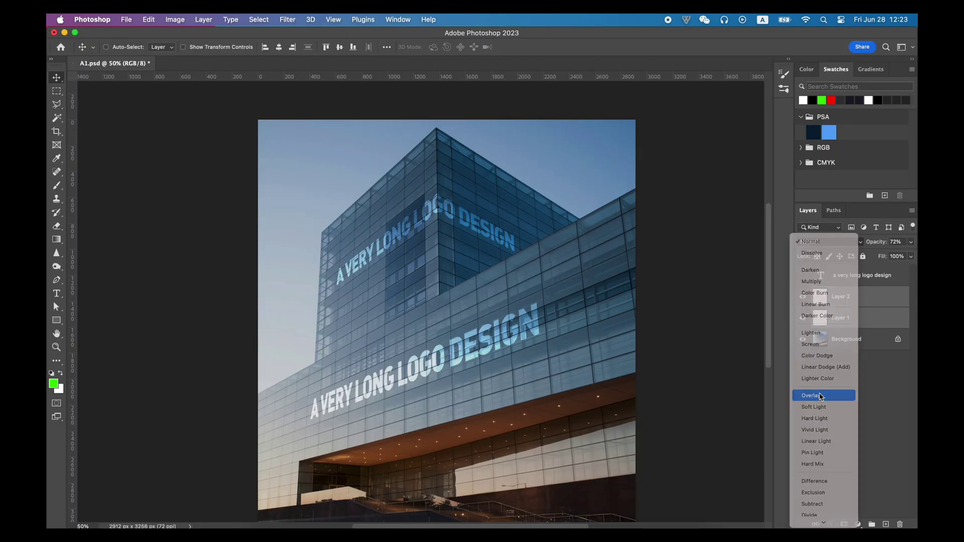
click(757, 533)
- Examine up close and at full view how the logo lettering blends with the facade's lines and windows
key(z)
drag(538, 329, 535, 315)
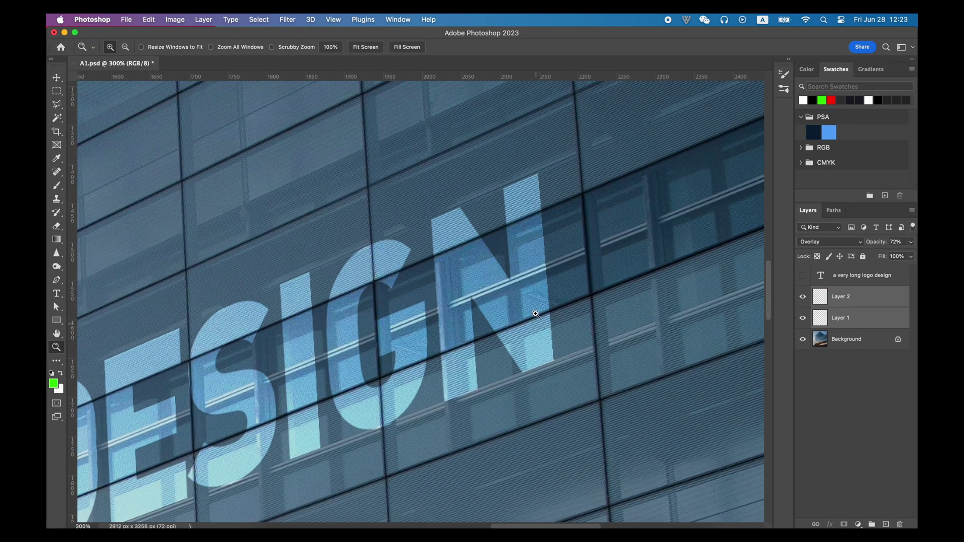
alt+click(382, 351)
alt+click(355, 374)
alt+click(354, 376)
alt+click(354, 374)
alt+click(354, 374)
click(287, 389)
scroll(287, 389, left, 1)
key(v)
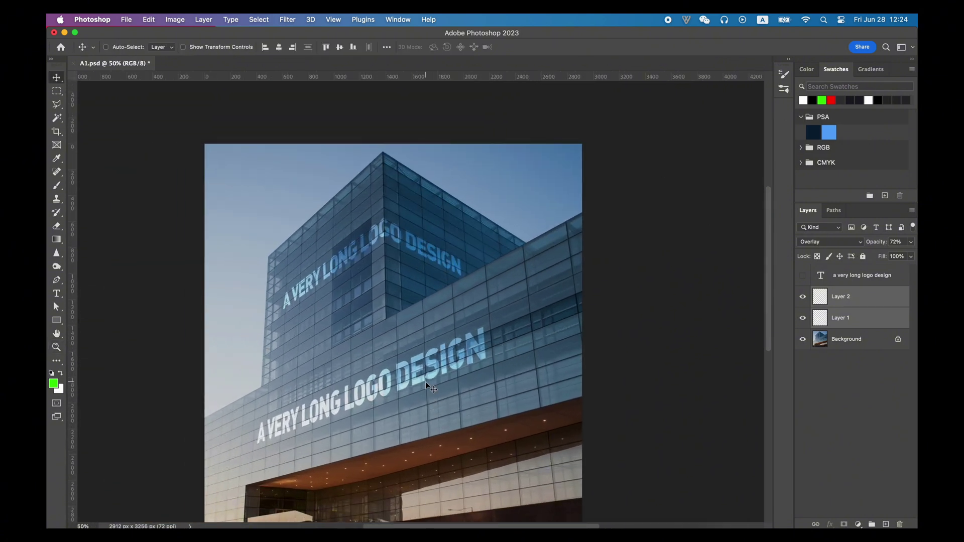
scroll(428, 387, left, 3)
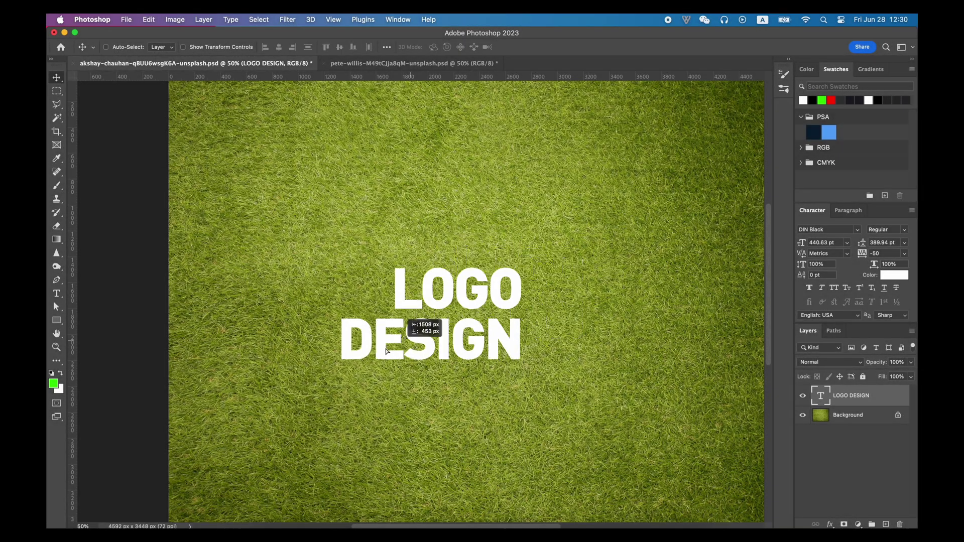
- Enlarge the LOGO DESIGN text on the grass to about 863 pt and reposition it
drag(451, 343, 440, 292)
key(super+t)
drag(510, 320, 682, 423)
key(Return)
drag(647, 377, 620, 366)
- Examine the edges of the solid white LOGO DESIGN lettering against the grass texture
key(z)
click(640, 362)
click(639, 362)
click(639, 362)
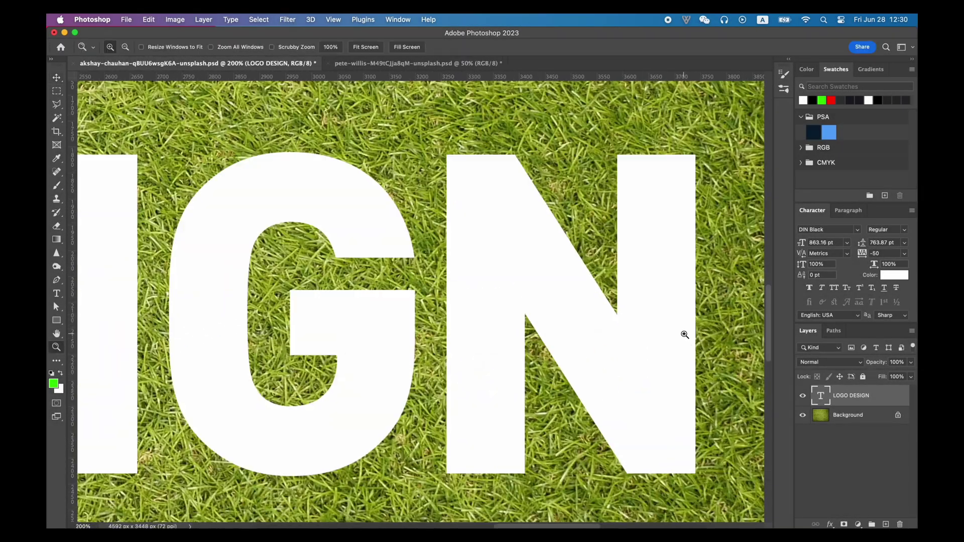
alt+click(388, 347)
alt+click(388, 347)
alt+click(387, 347)
click(361, 340)
drag(360, 340, 516, 280)
- Try a lower opacity and browse the blend modes for the LOGO DESIGN text on the grass
key(v)
click(911, 362)
drag(909, 375, 885, 375)
key(super+z)
click(829, 362)
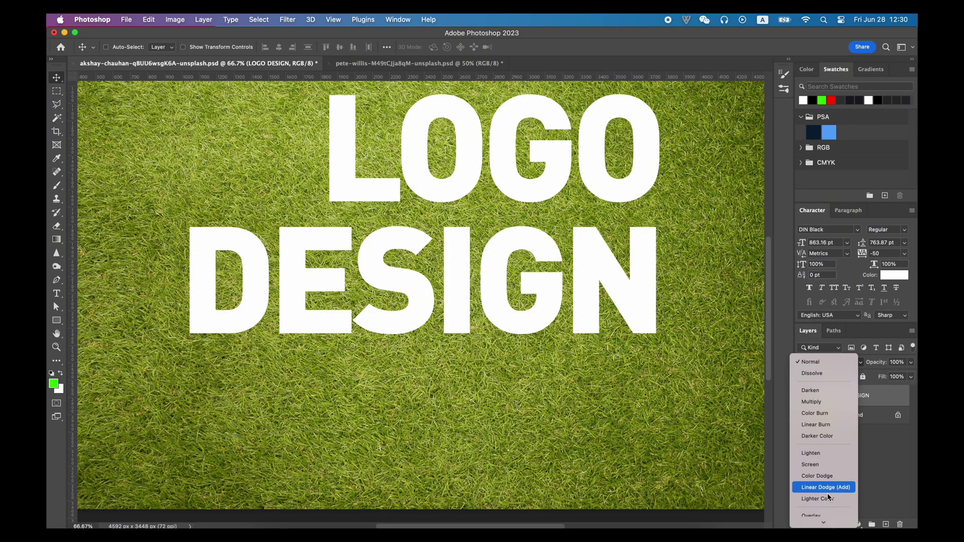
mouse_move(823, 522)
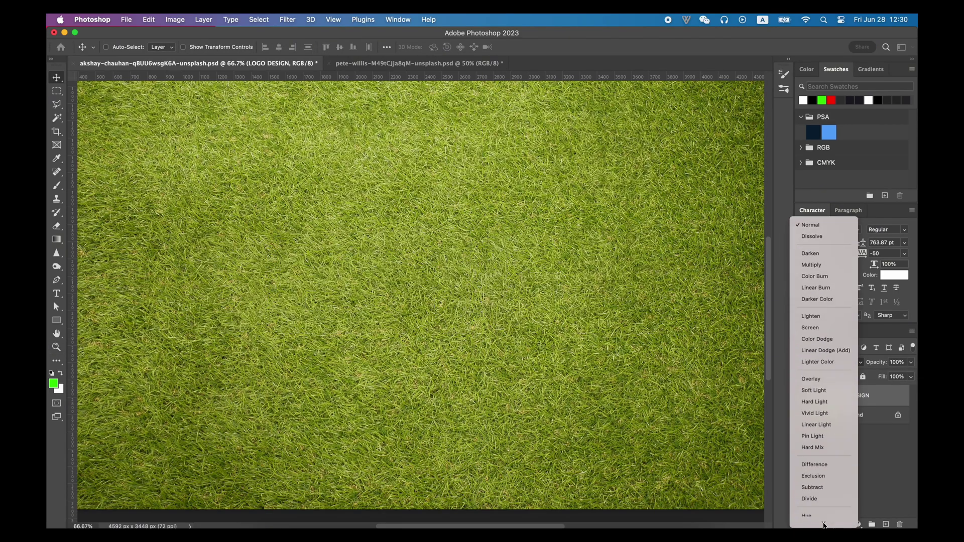
click(883, 396)
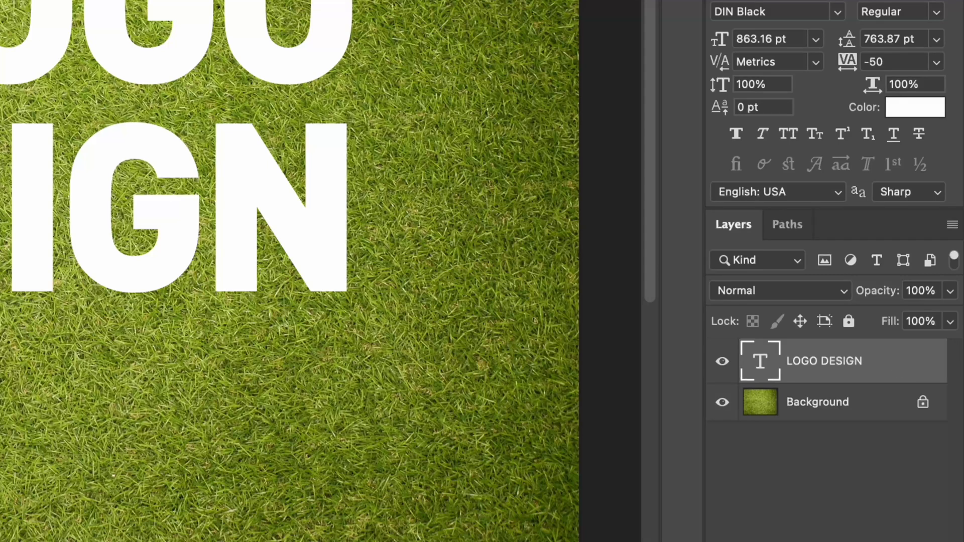
- Blend the grass's dark tones through the LOGO DESIGN text by setting Blend If's Underlying Layer shadows to 81 / 174
double_click(884, 397)
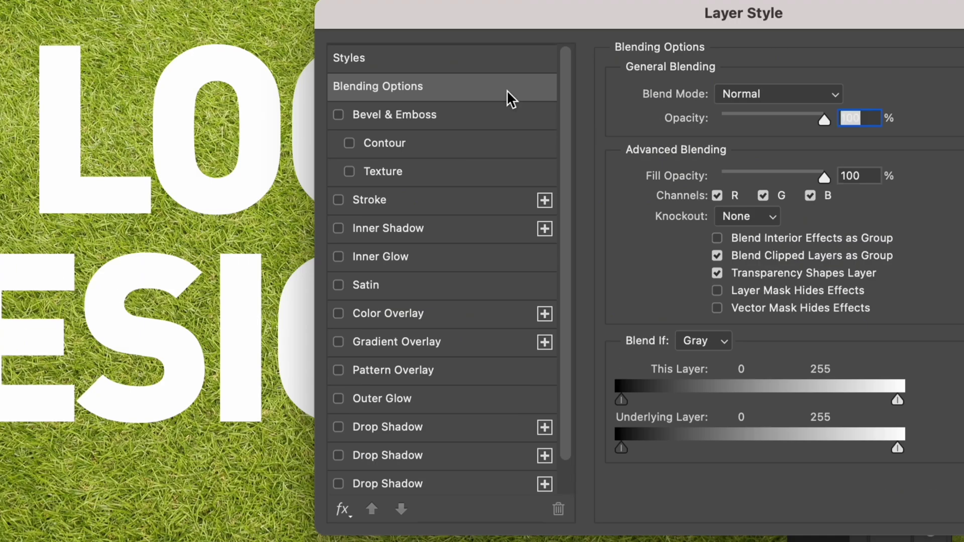
mouse_move(486, 8)
mouse_down()
mouse_move(619, 13)
mouse_move(468, 20)
mouse_move(476, 0)
mouse_up()
super+click(93, 307)
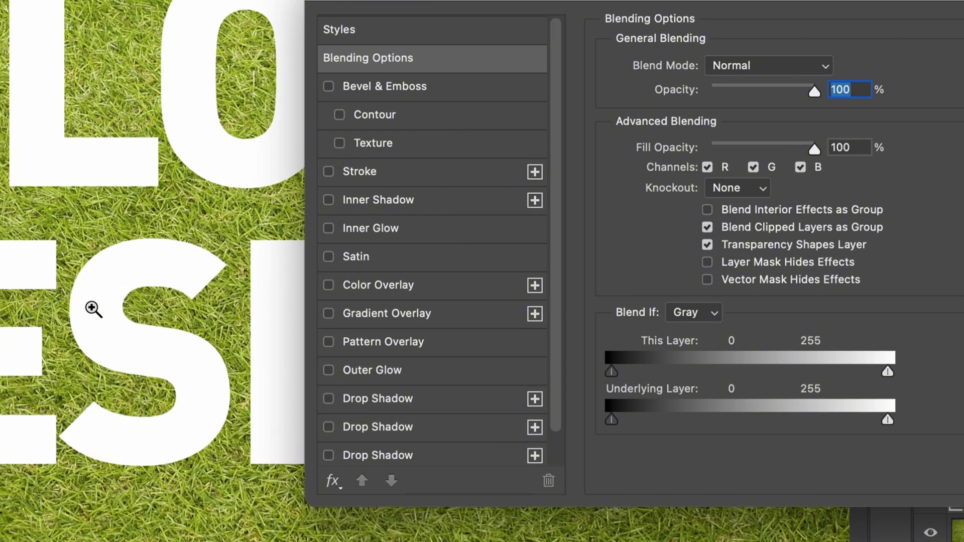
scroll(92, 306, right, 3)
scroll(91, 306, right, 3)
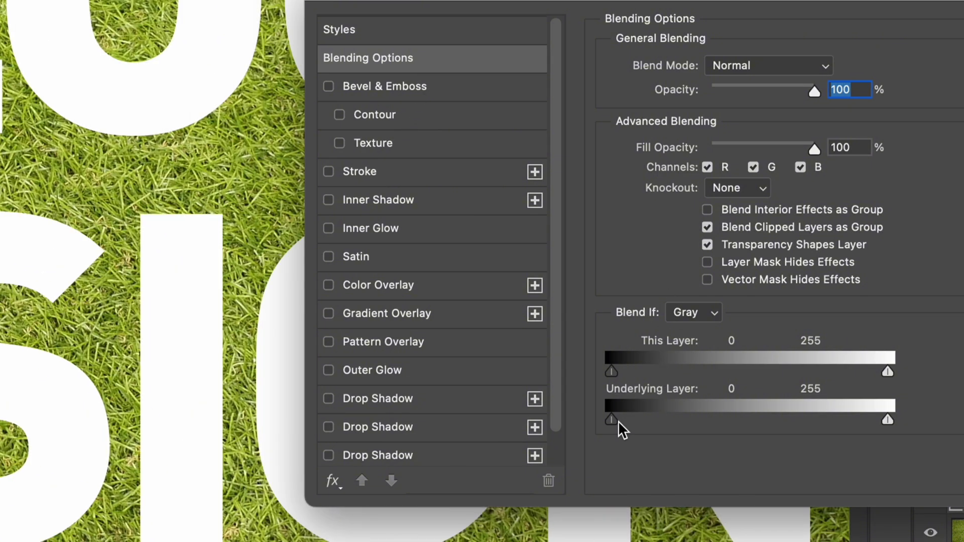
drag(617, 429, 786, 431)
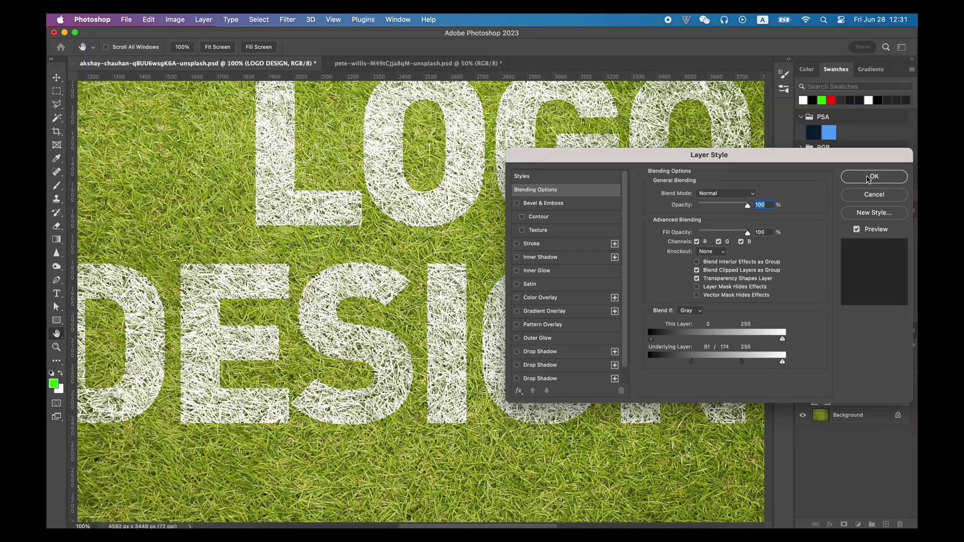
click(874, 177)
scroll(481, 304, up, 5)
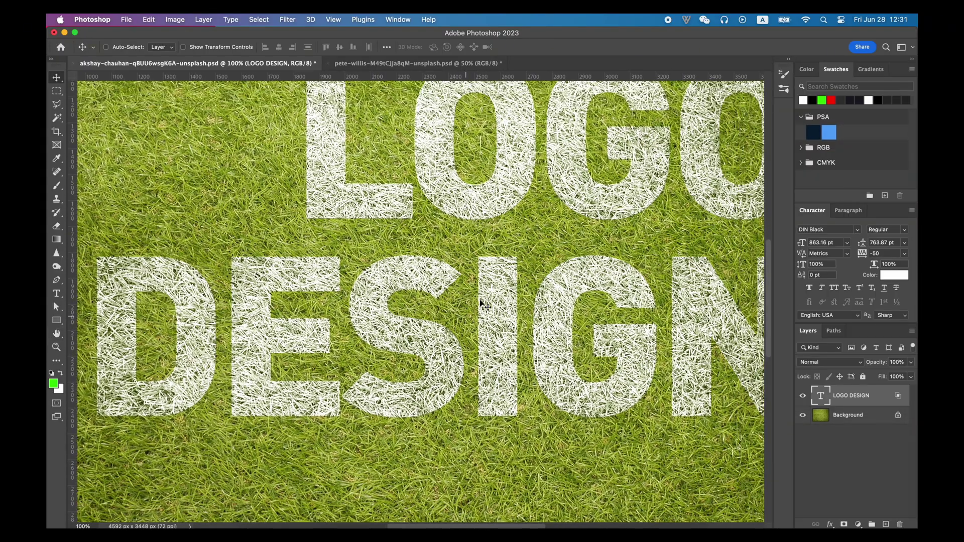
scroll(480, 299, down, 2)
key(z)
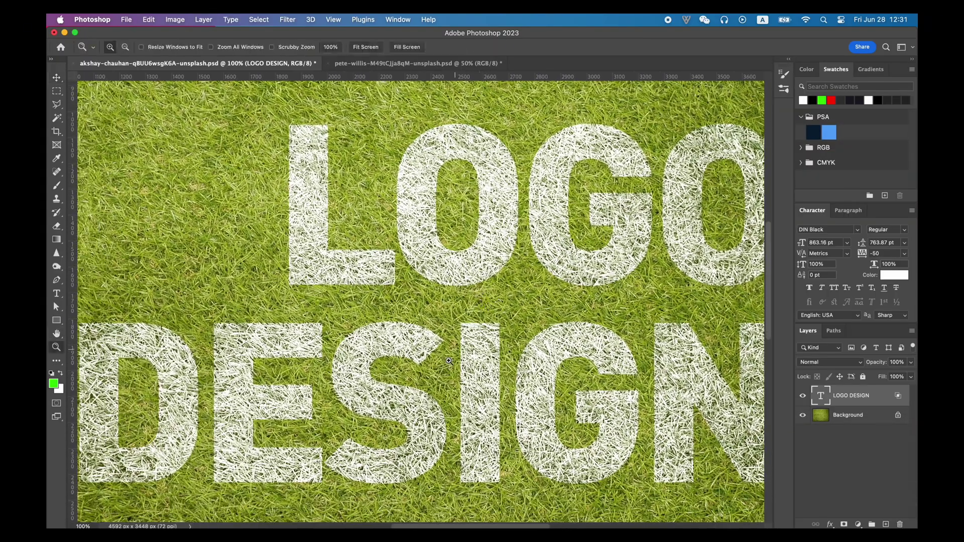
alt+click(480, 300)
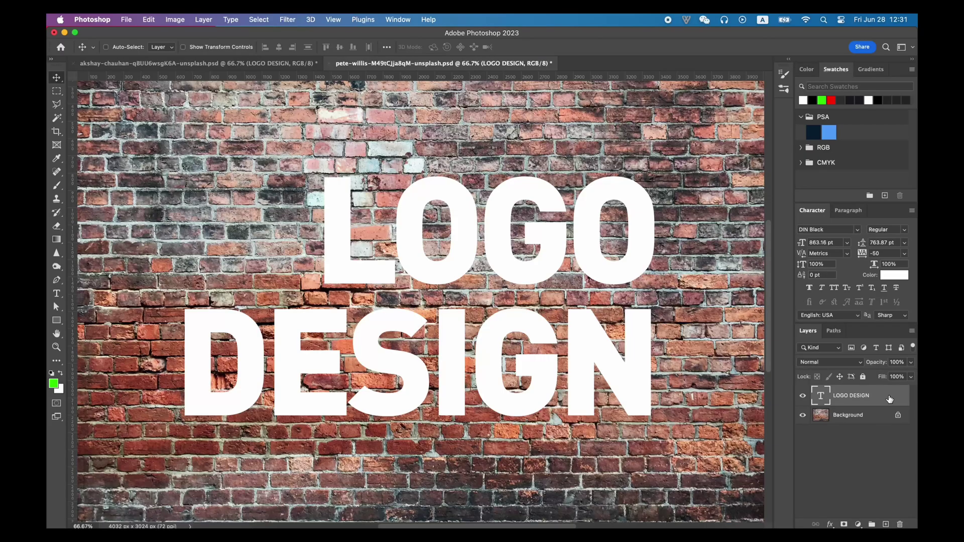
- Blend the brick wall's LOGO DESIGN text using Blend If with Underlying Layer shadows at 81 / 142 and highlights at 164 / 198
double_click(890, 397)
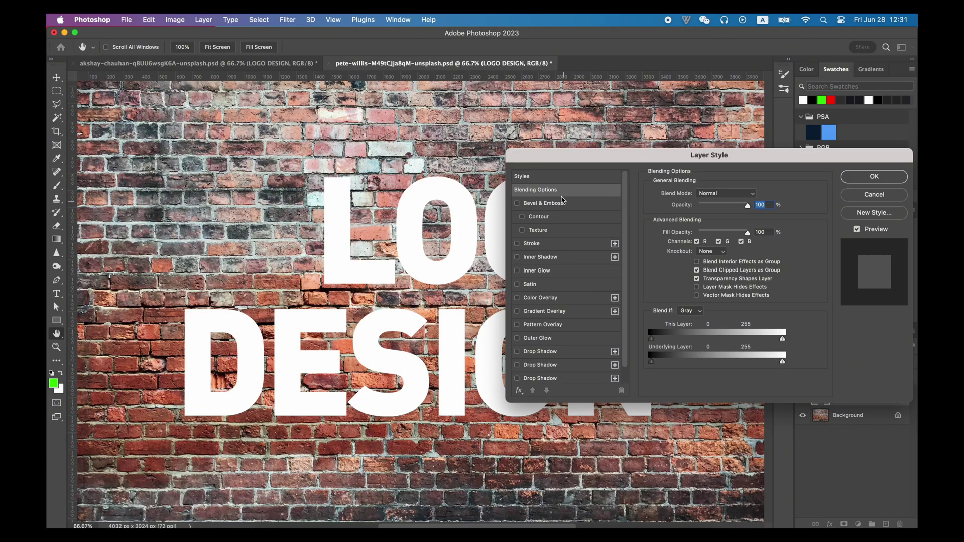
drag(651, 362, 750, 365)
scroll(782, 362, right, 3)
mouse_move(744, 364)
alt+mouse_down()
mouse_move(728, 365)
mouse_move(736, 366)
alt+mouse_up()
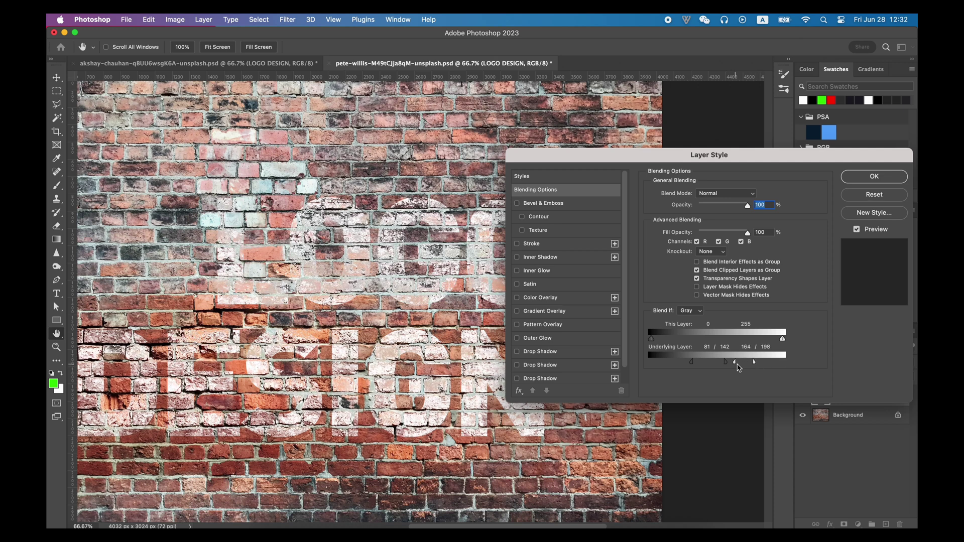
click(893, 178)
key(v)
scroll(539, 291, left, 2)
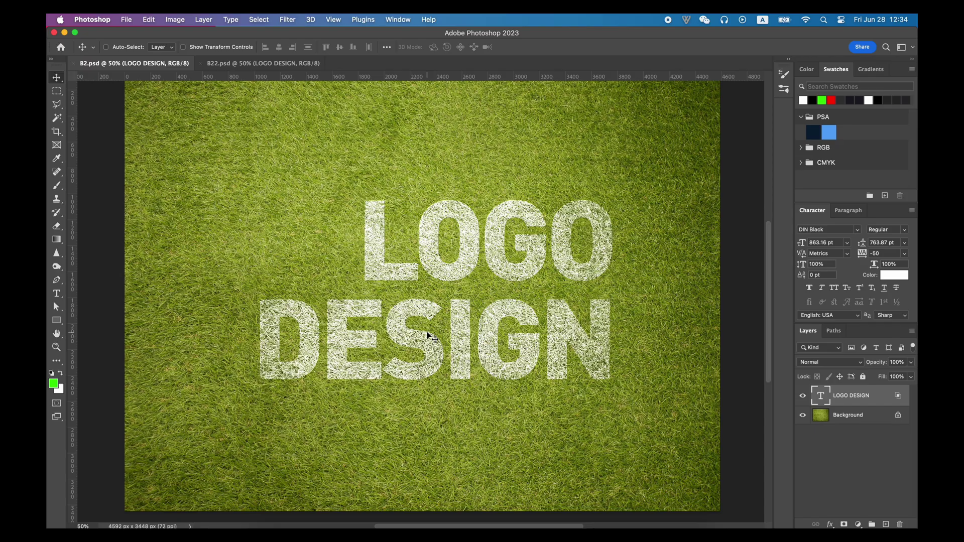
- Examine the blended LOGO DESIGN lettering in B2.psd at high magnification among the grass blades
key(z)
click(404, 326)
click(404, 327)
click(404, 326)
click(404, 326)
scroll(558, 318, right, 4)
scroll(558, 319, up, 1)
click(492, 312)
click(492, 313)
- Switch to B22.psd and examine the blended lettering on the bricks up close and at full view
click(276, 64)
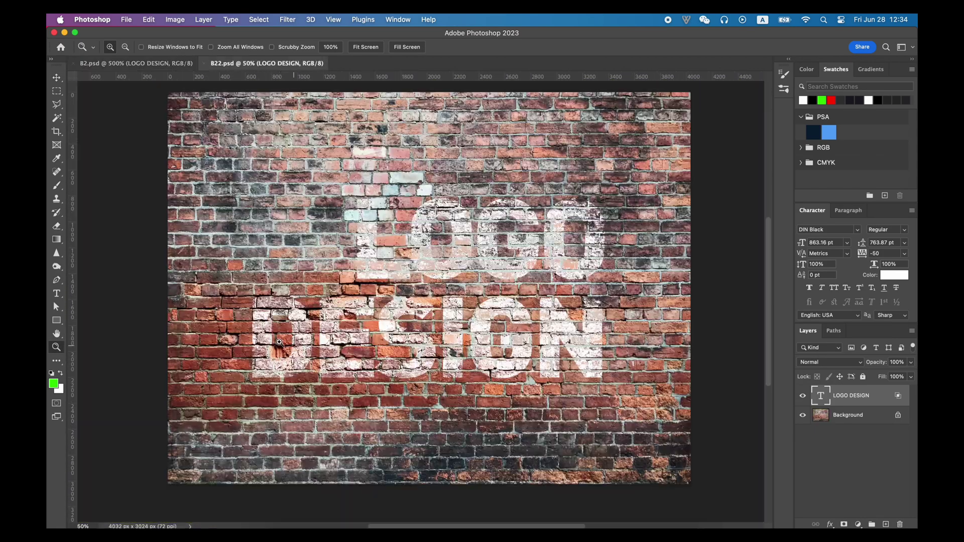
click(279, 343)
click(280, 343)
click(231, 338)
click(231, 338)
click(231, 338)
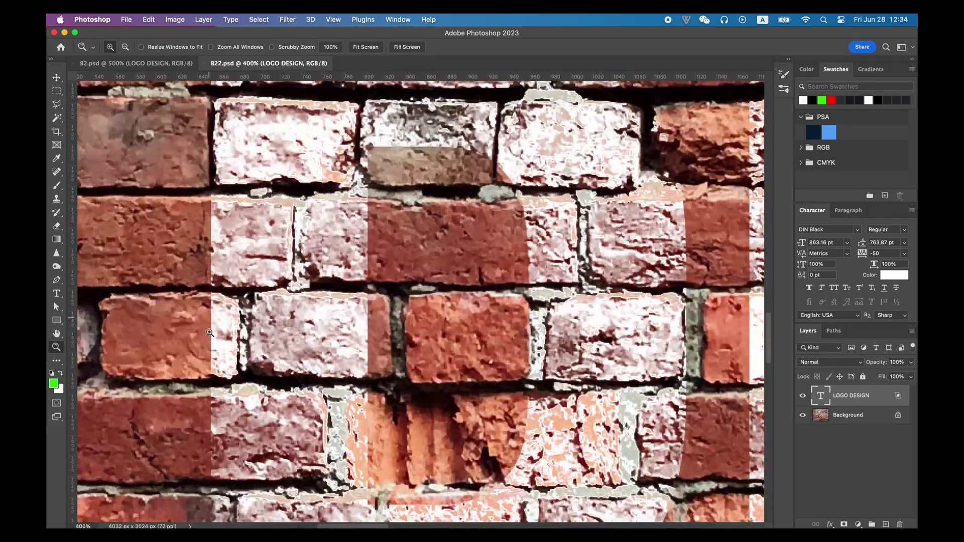
alt+click(254, 354)
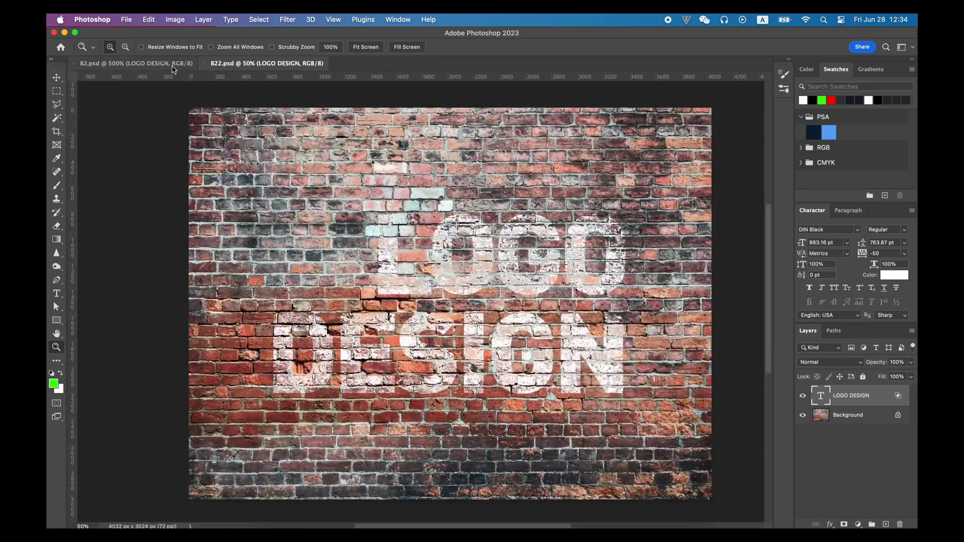
- Switch to B2.psd, hide the LOGO DESIGN text layer, and save the plain grass as textureA.psd
click(131, 63)
alt+click(486, 289)
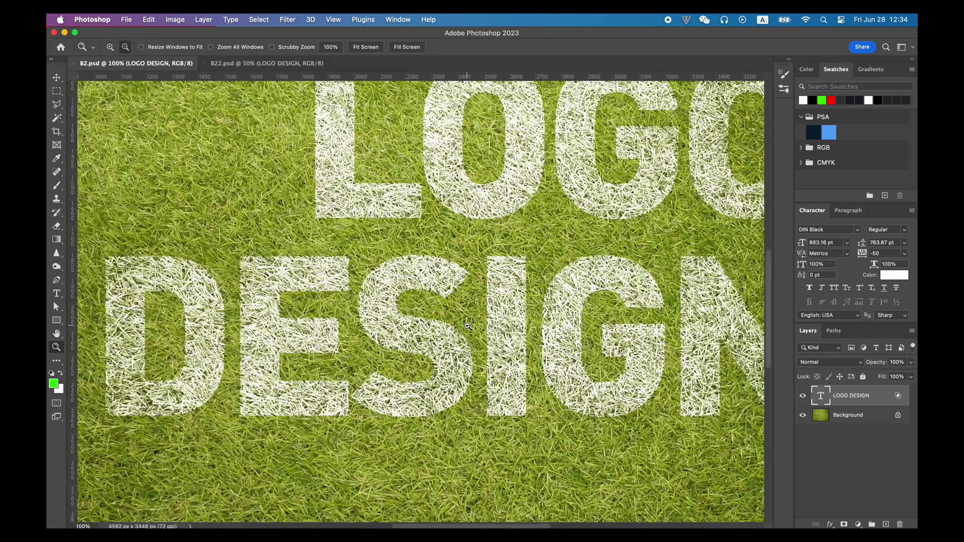
alt+click(467, 327)
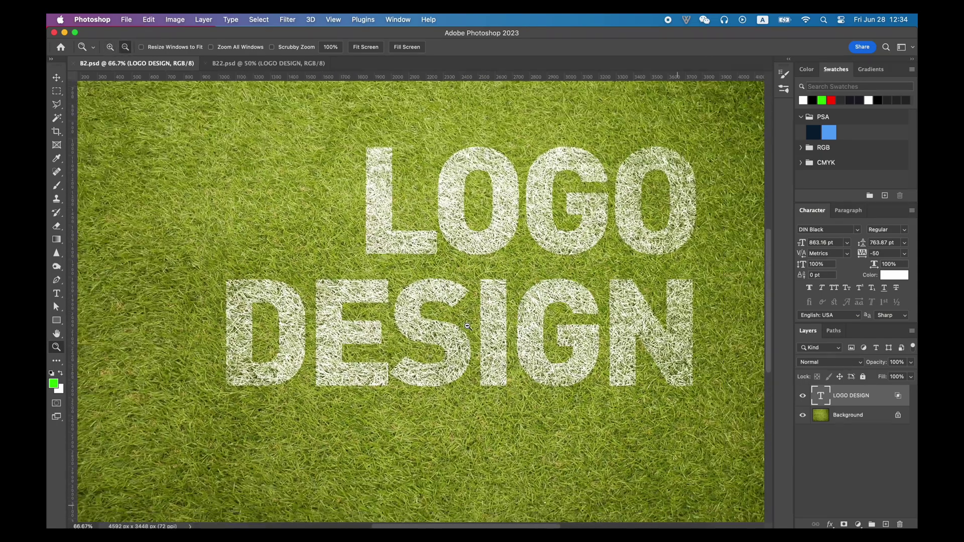
scroll(563, 325, right, 3)
key(v)
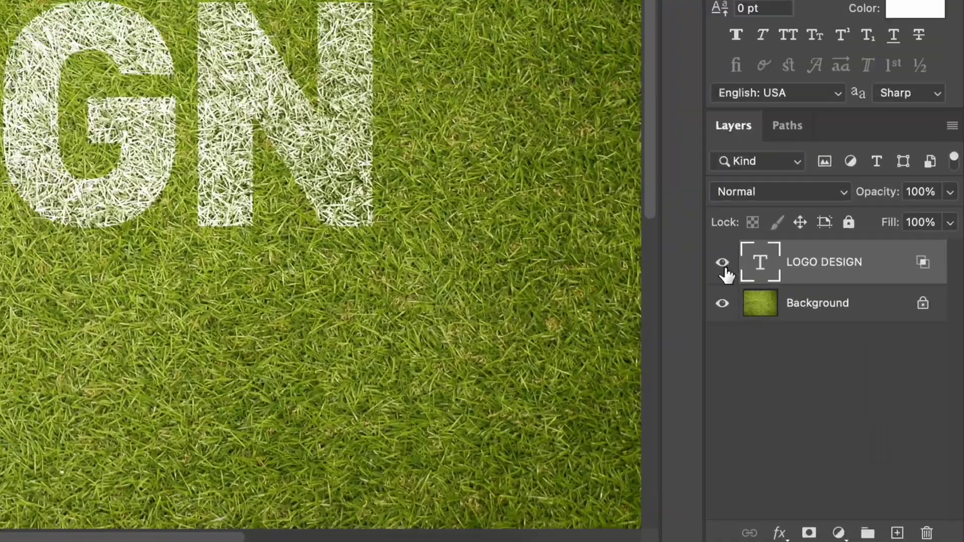
click(803, 396)
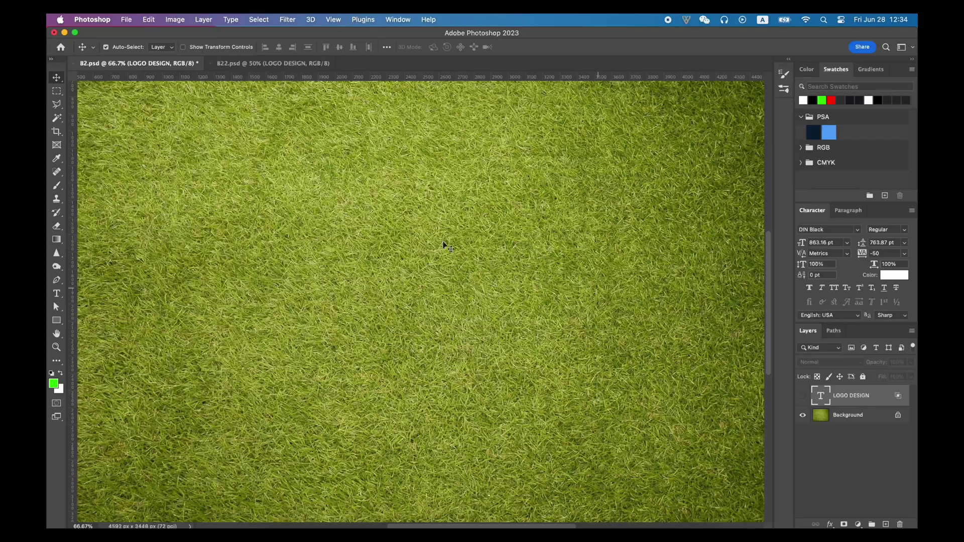
key(super+shift+s)
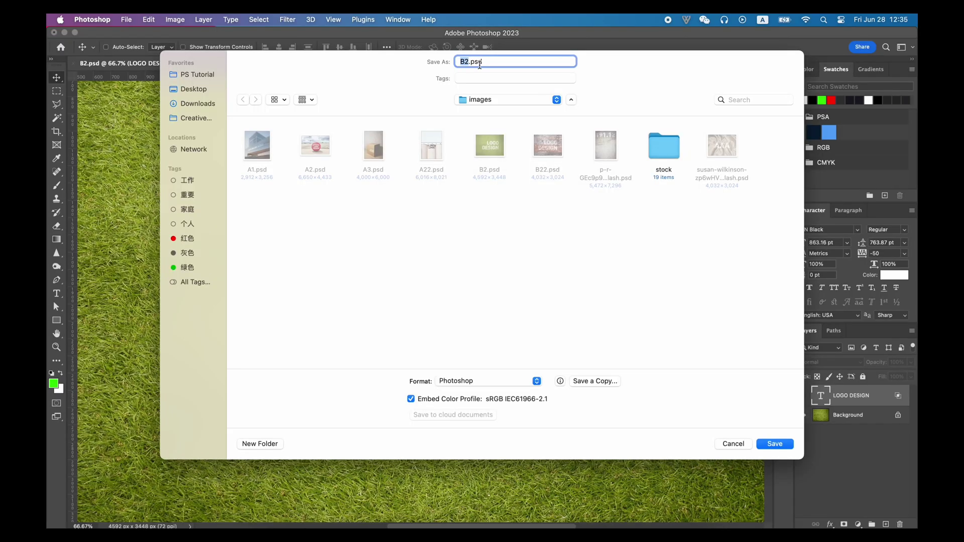
key(Return)
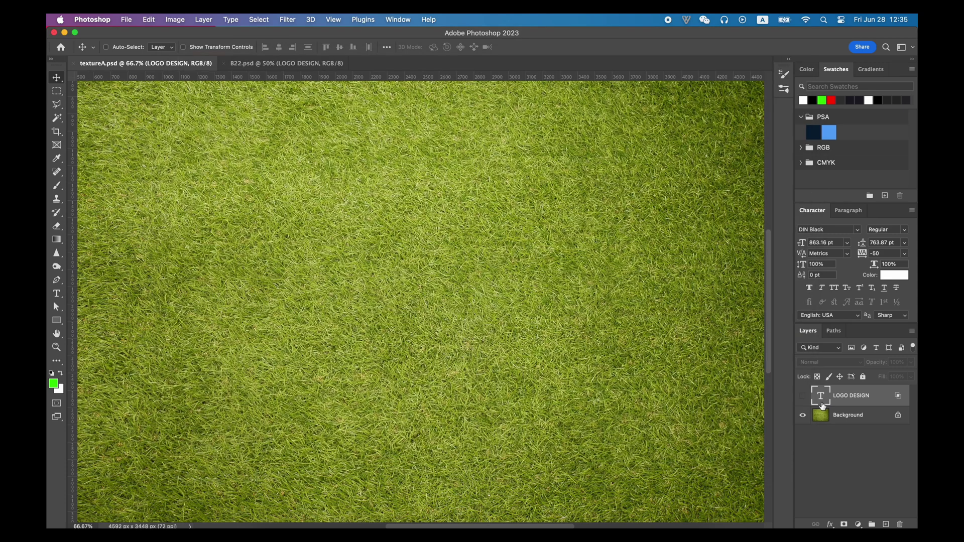
- Show the LOGO DESIGN text layer again and convert it to a Smart Object
click(803, 398)
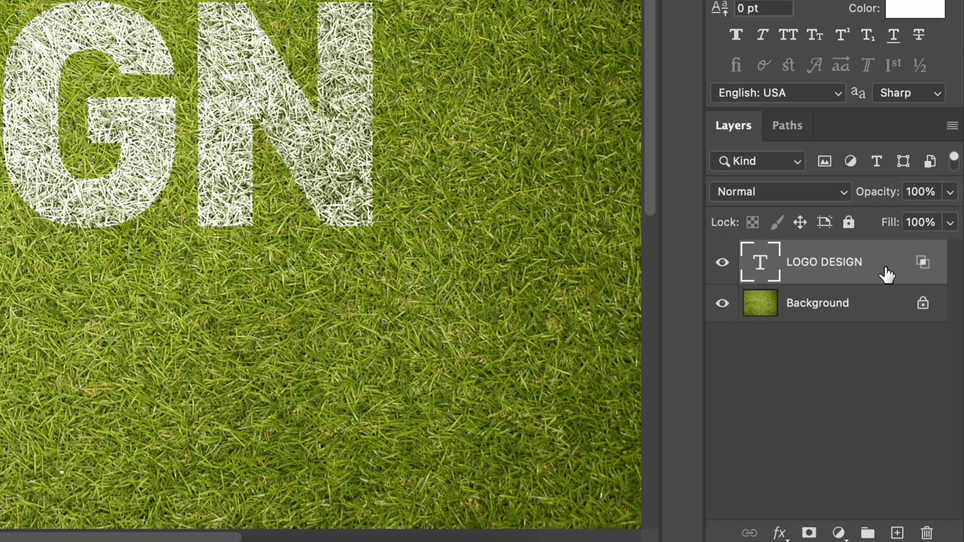
right_click(877, 401)
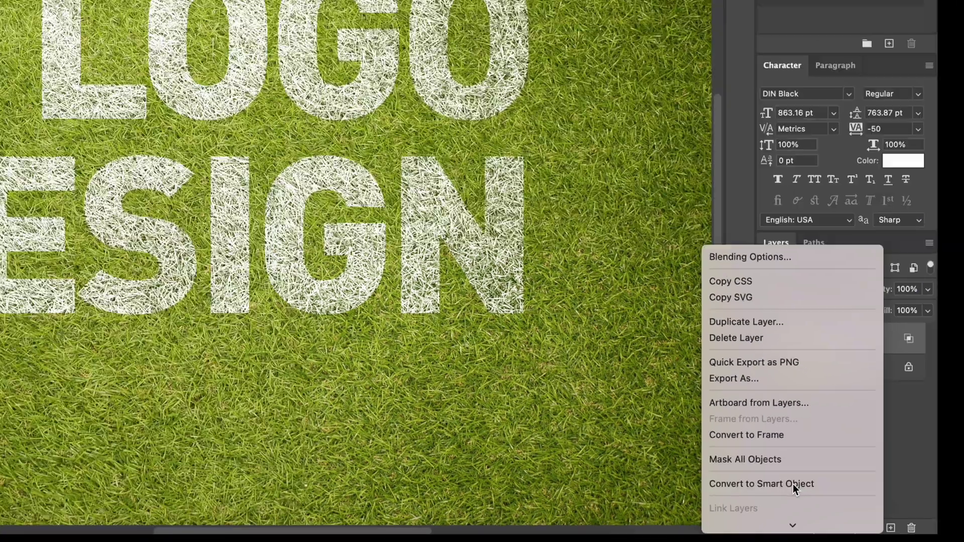
click(775, 470)
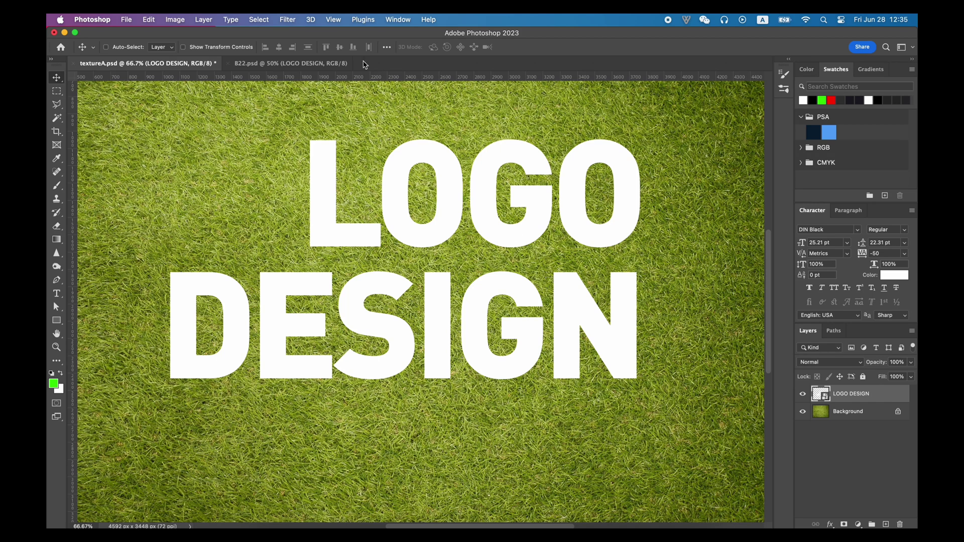
- Apply the Displace filter to LOGO DESIGN with horizontal and vertical scale 10, Stretch To Fit, and textureA.psd as the displacement map
click(290, 22)
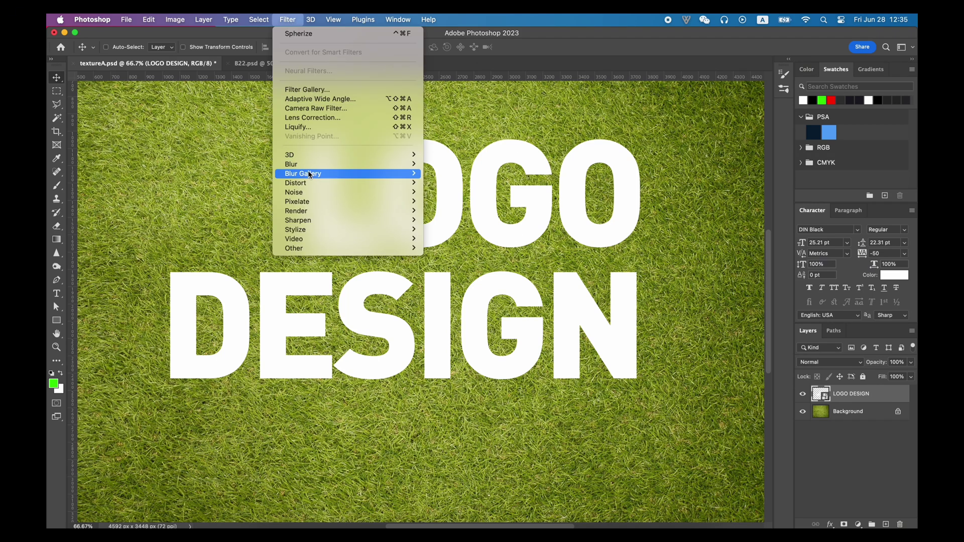
mouse_move(310, 185)
click(444, 184)
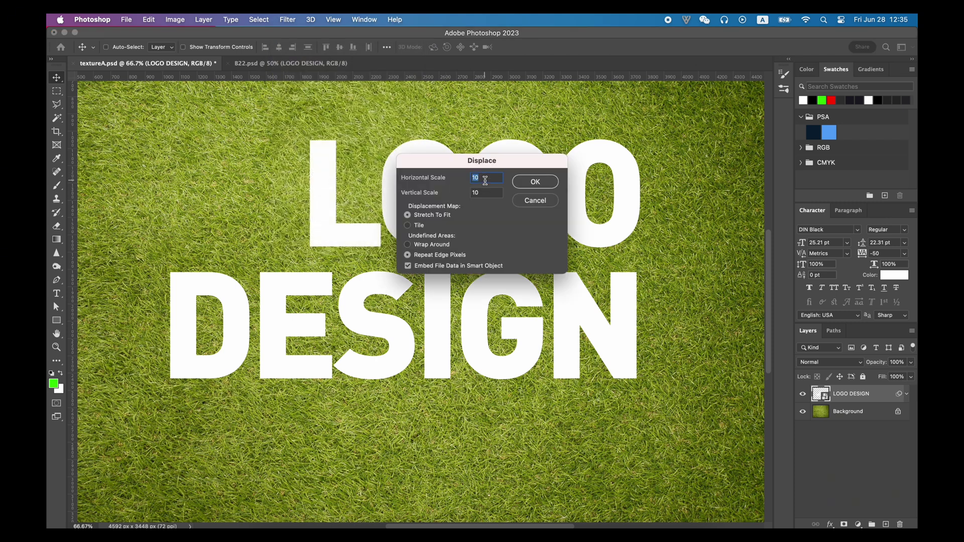
click(536, 183)
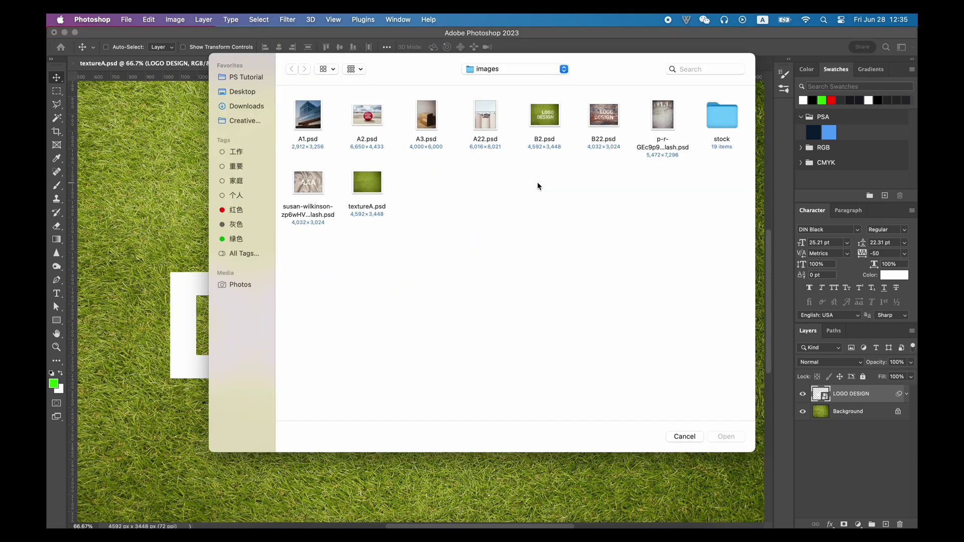
click(366, 189)
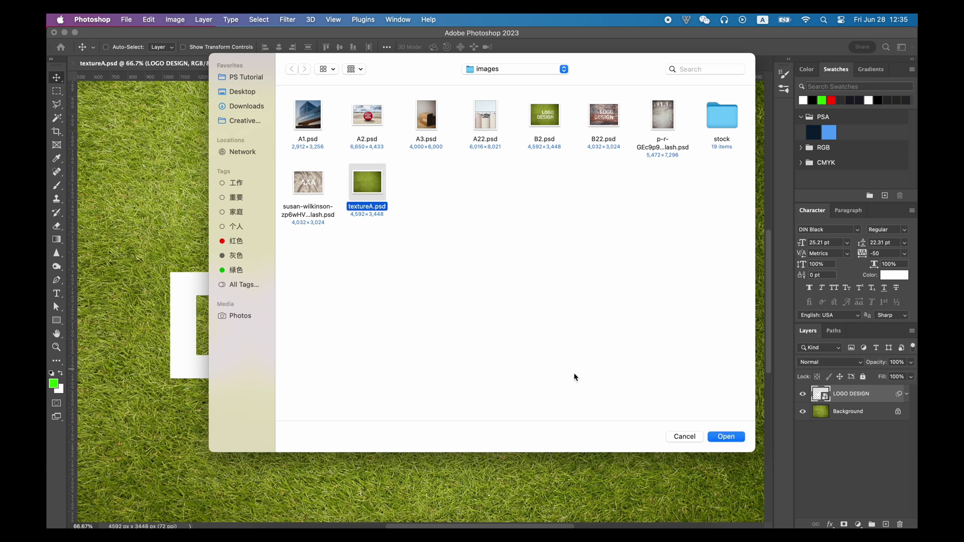
click(724, 436)
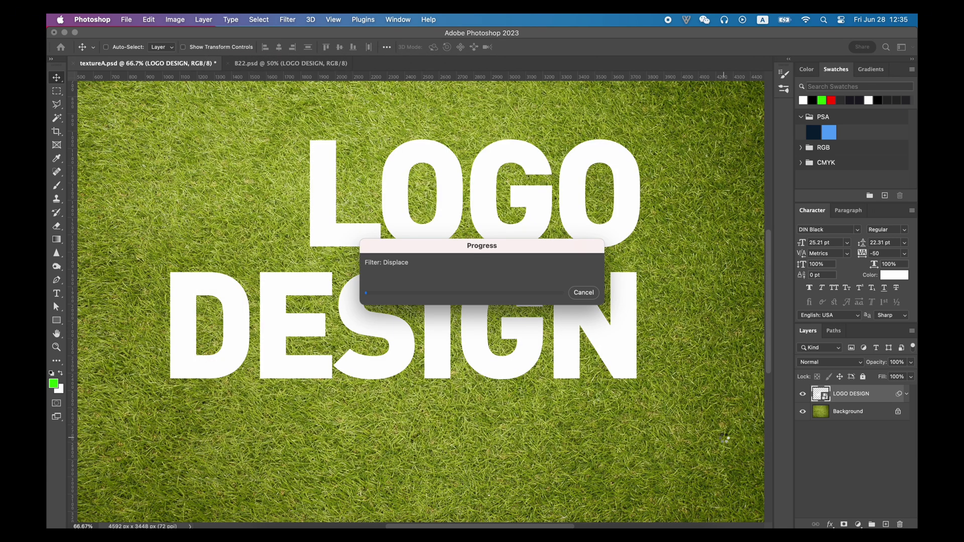
- Blend the grass through the displaced lettering with split Blend If Underlying Layer sliders, ending the shadow range at 154
key(z)
click(318, 291)
click(318, 290)
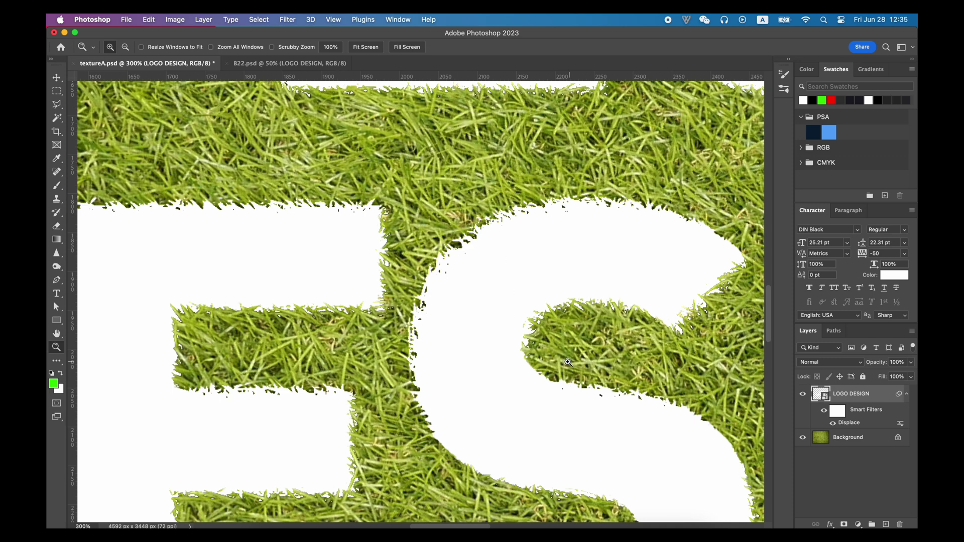
alt+click(448, 340)
alt+click(449, 339)
alt+click(449, 340)
double_click(880, 405)
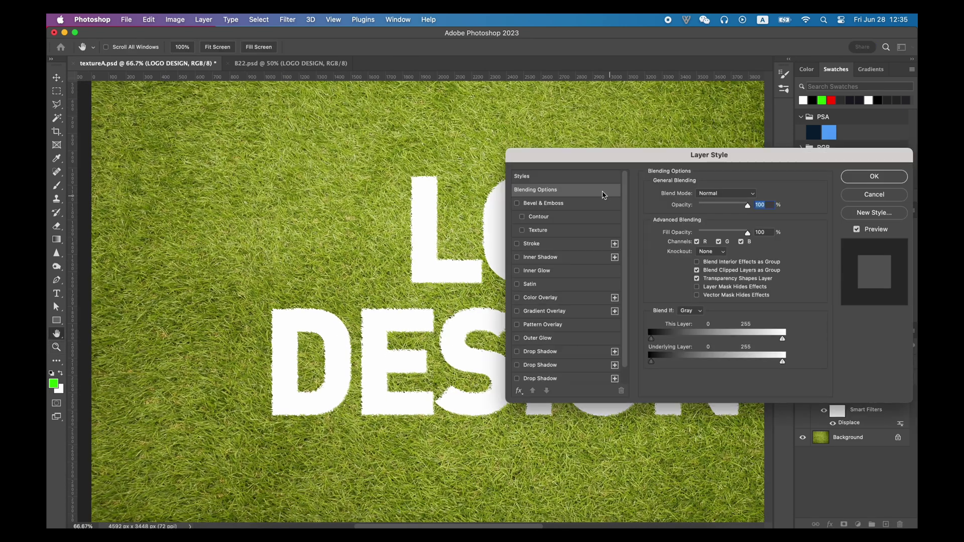
scroll(415, 351, right, 4)
super+click(414, 350)
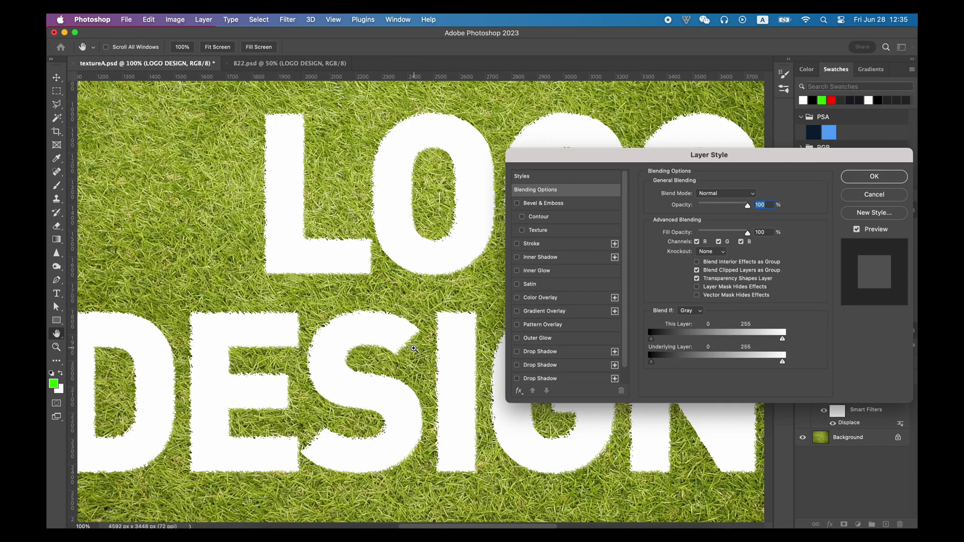
drag(654, 367, 732, 368)
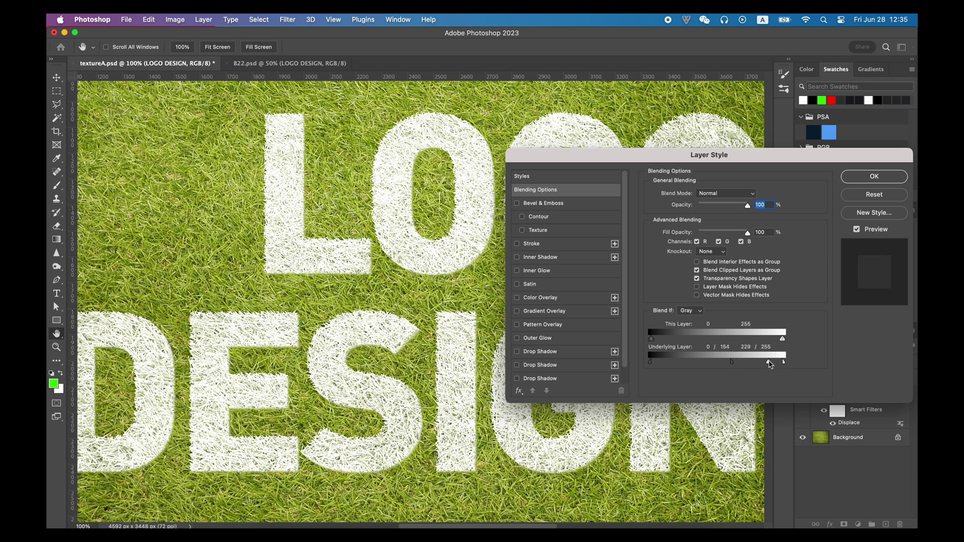
drag(652, 365, 690, 366)
click(860, 183)
- Examine the displaced and blended lettering on the grass up close and from farther out
alt+click(365, 394)
click(330, 380)
click(330, 380)
click(330, 380)
alt+click(581, 337)
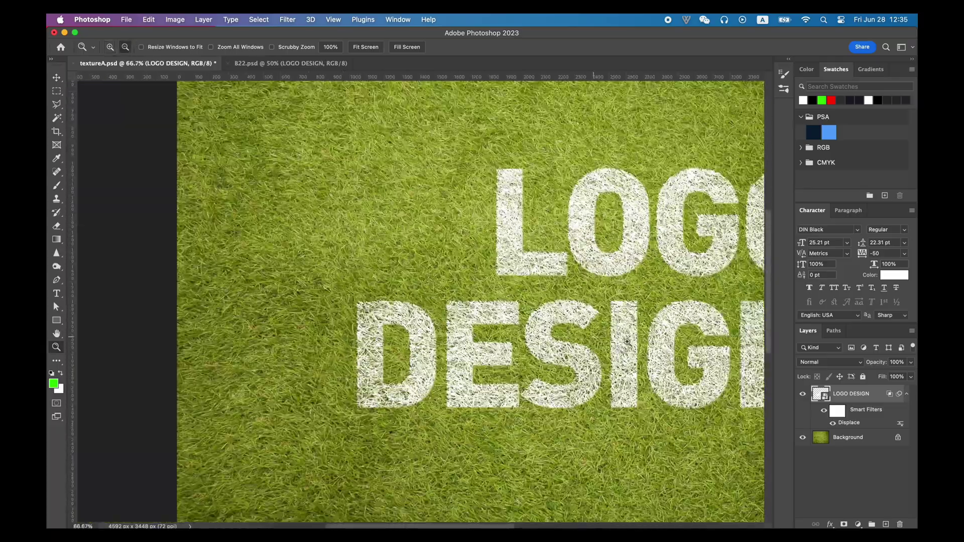
alt+click(581, 336)
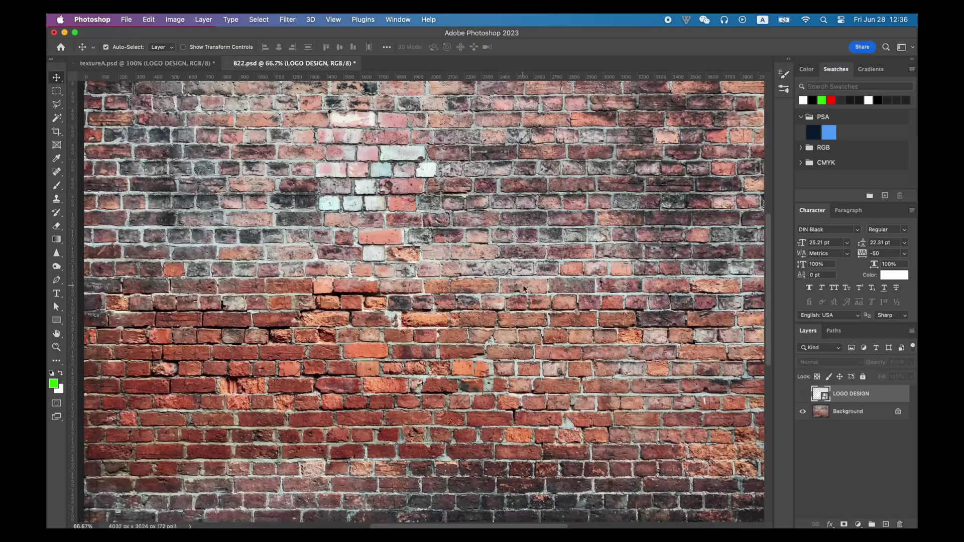
- Save the brick wall document with its LOGO DESIGN layer hidden as textureB.psd
key(super+shift+s)
text(textureB.psd)
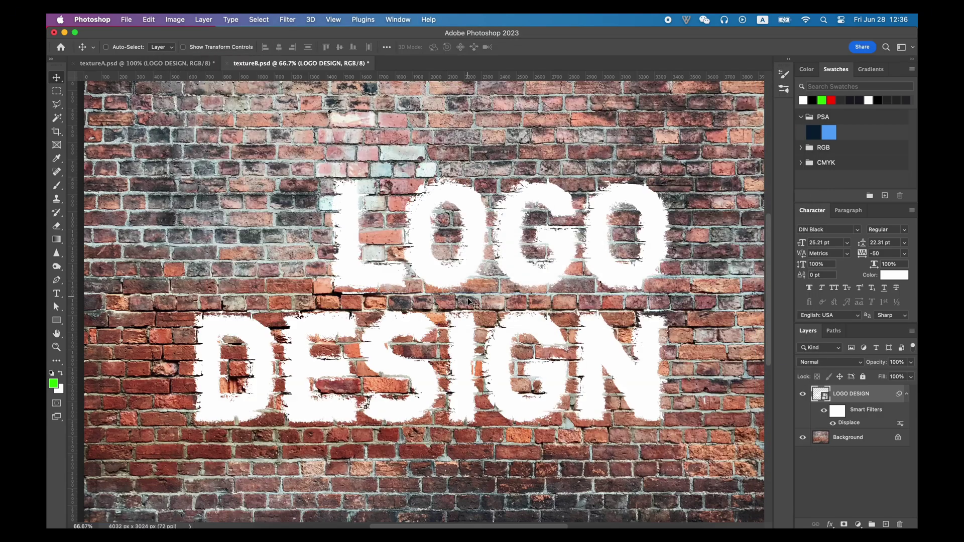
- Try moving the displaced LOGO DESIGN lettering across the brick wall and undo the move
click(556, 410)
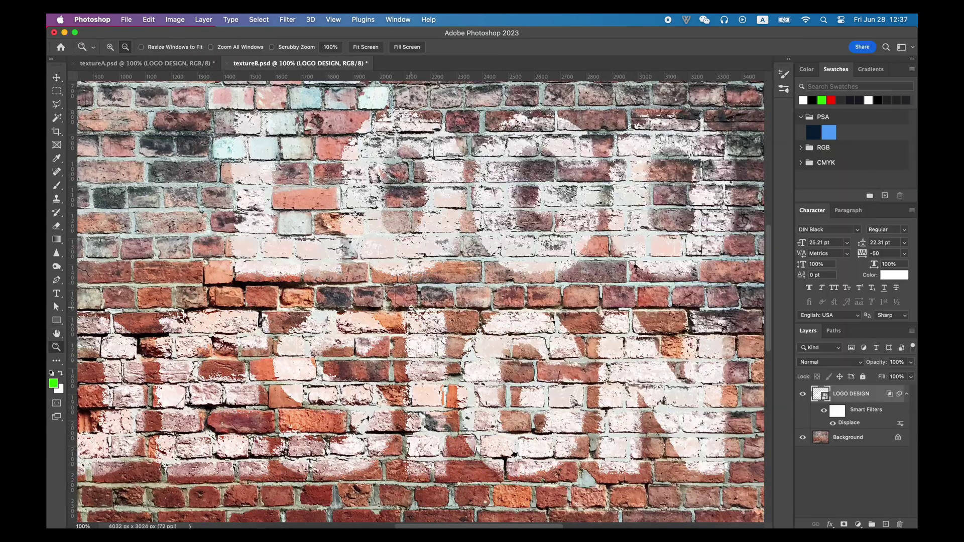
click(411, 307)
click(411, 307)
key(v)
drag(480, 332, 466, 354)
key(super+z)
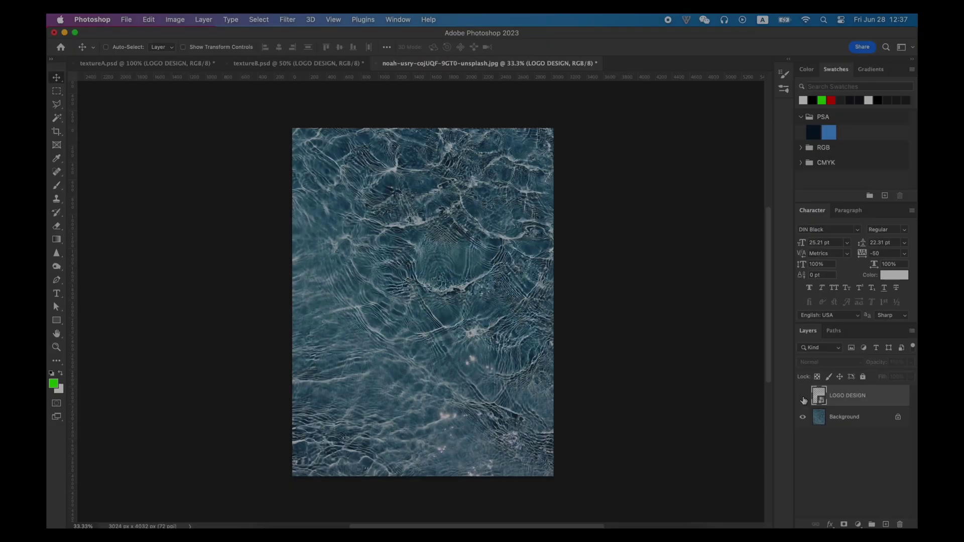
- Save the water photo as textureC.psd and apply the Displace filter to its LOGO DESIGN Smart Object
key(super+shift+s)
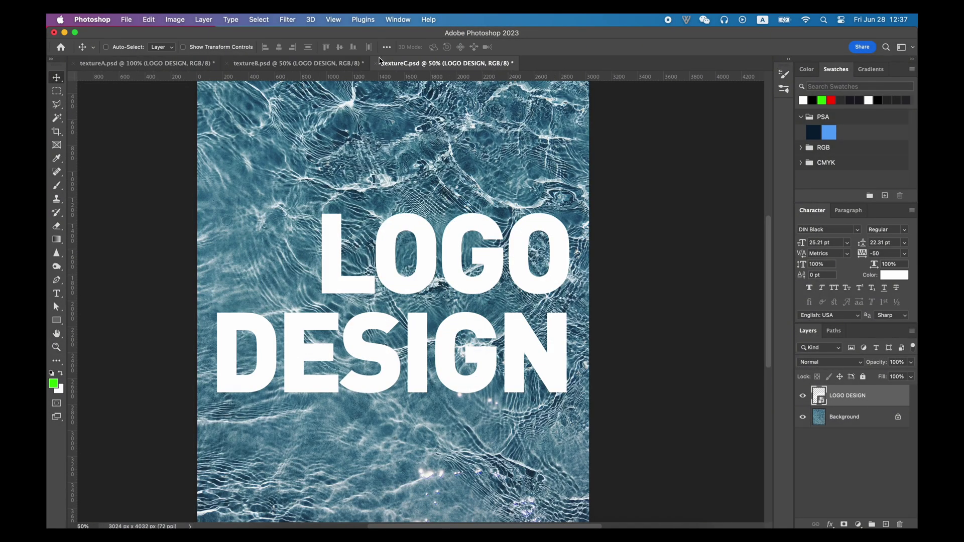
click(288, 20)
click(451, 183)
click(544, 182)
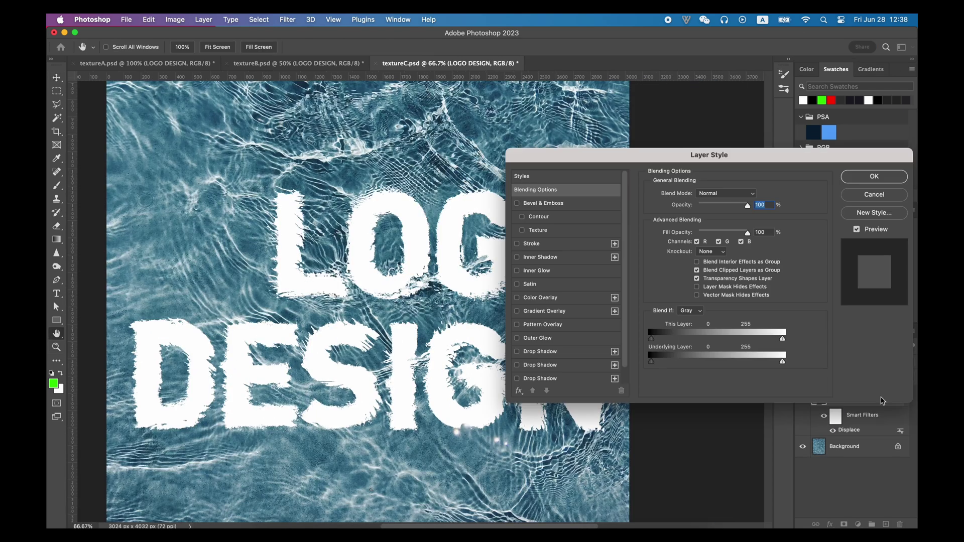
- Blend the water's dark tones through LOGO DESIGN with Blend If, and set the layer to Color Dodge with 80% Fill
drag(651, 361, 738, 365)
key(Return)
click(821, 362)
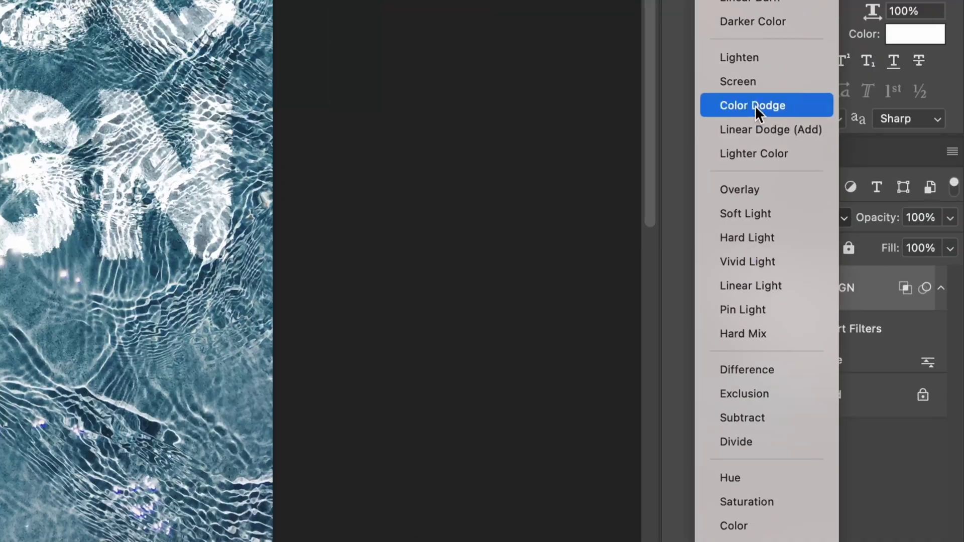
click(755, 105)
mouse_move(950, 248)
mouse_down()
mouse_move(927, 269)
mouse_move(903, 270)
mouse_up()
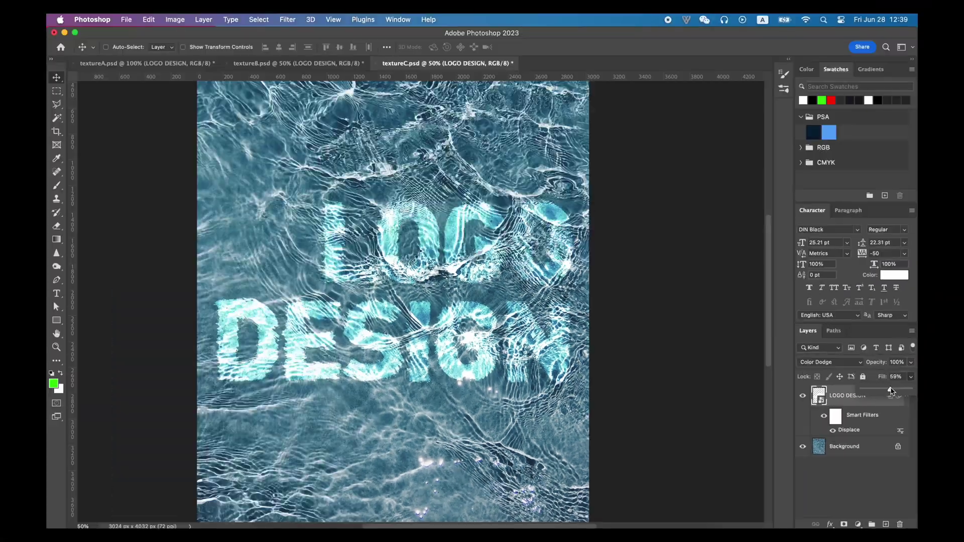
drag(890, 391, 895, 391)
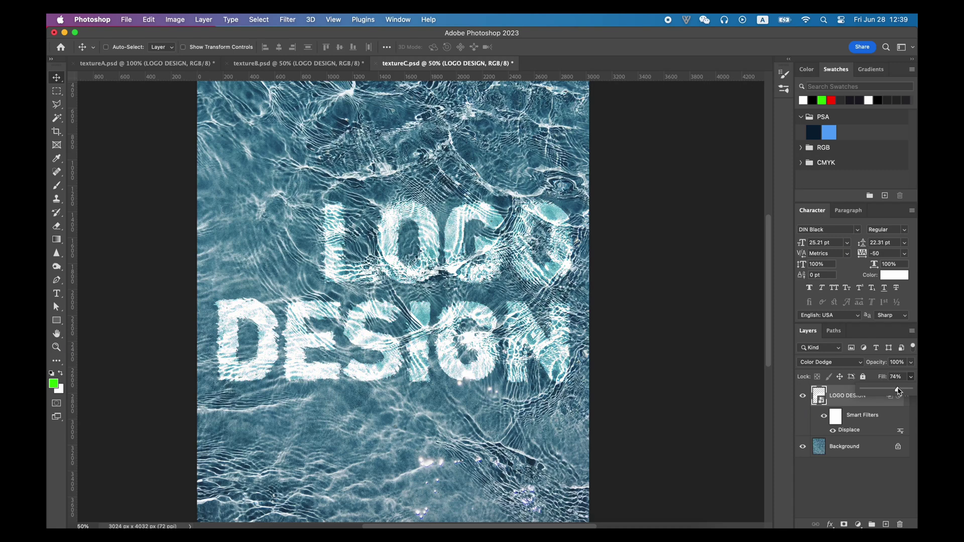
drag(901, 391, 903, 391)
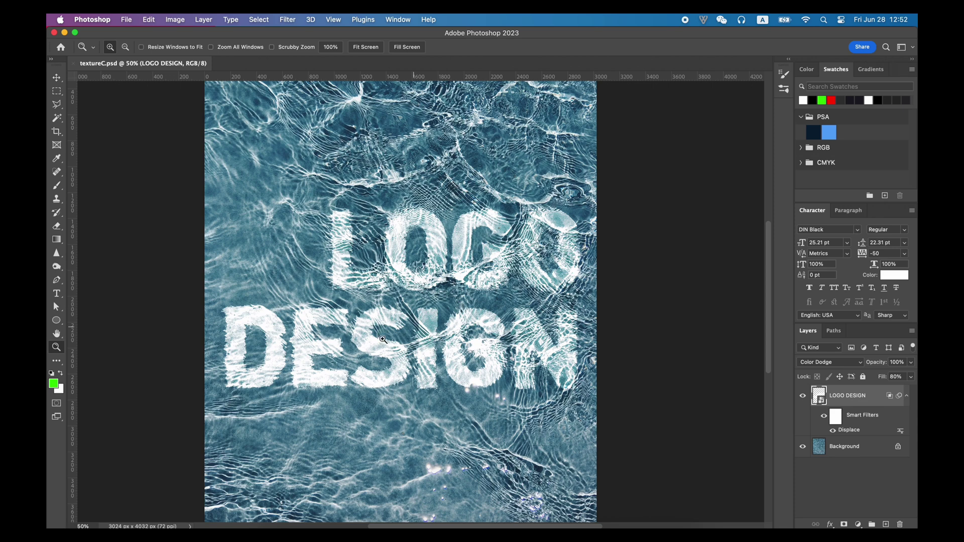
- Inspect the lettering on the water up close and try it at different positions across the ripples
click(382, 339)
alt+click(382, 339)
click(379, 339)
click(379, 339)
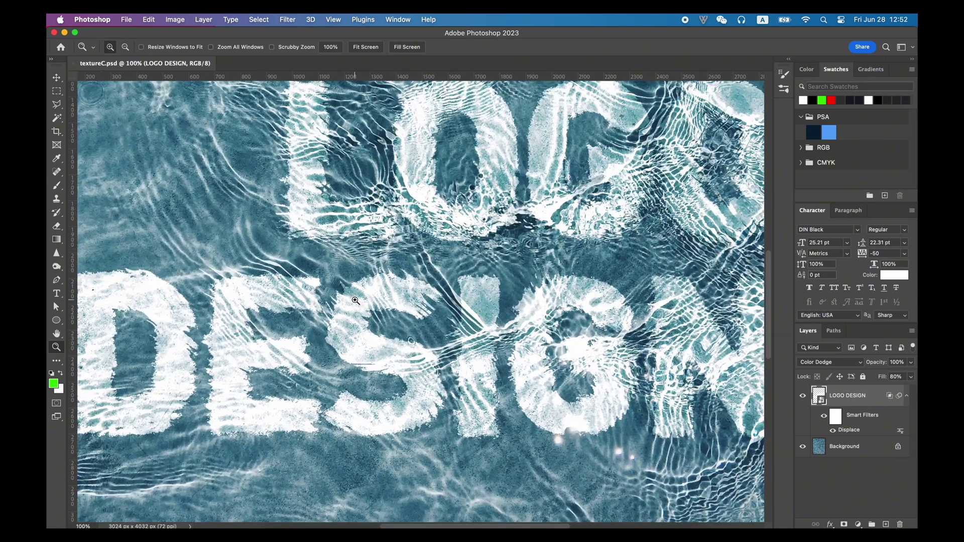
key(v)
drag(355, 301, 394, 201)
key(z)
alt+click(340, 305)
key(v)
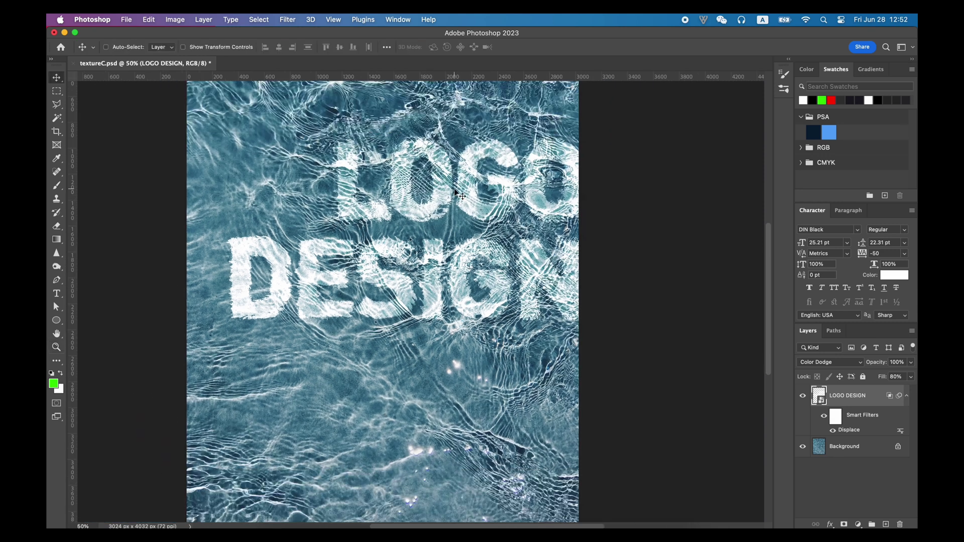
drag(488, 183, 316, 251)
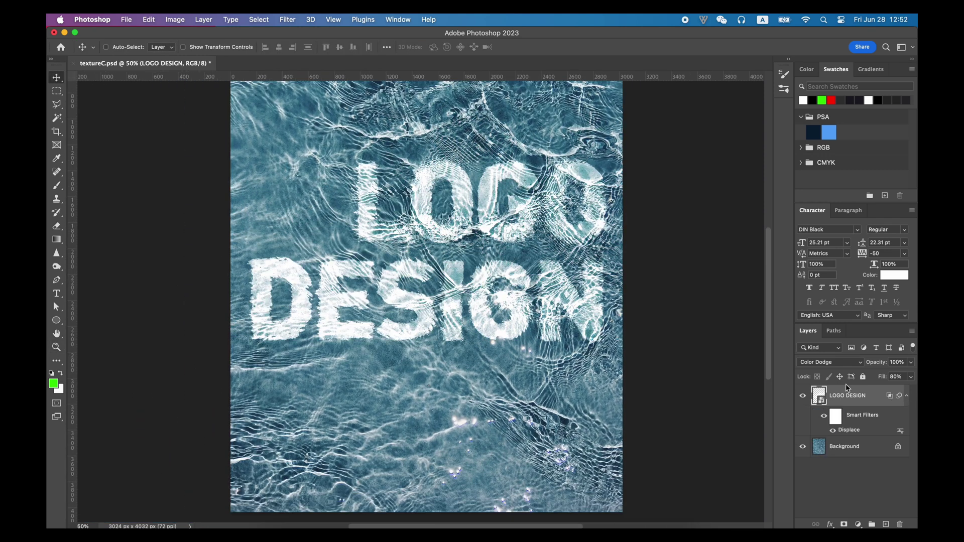
- Move the LOGO DESIGN lettering with Free Transform to the lower part of the water photo
key(ctrl+t)
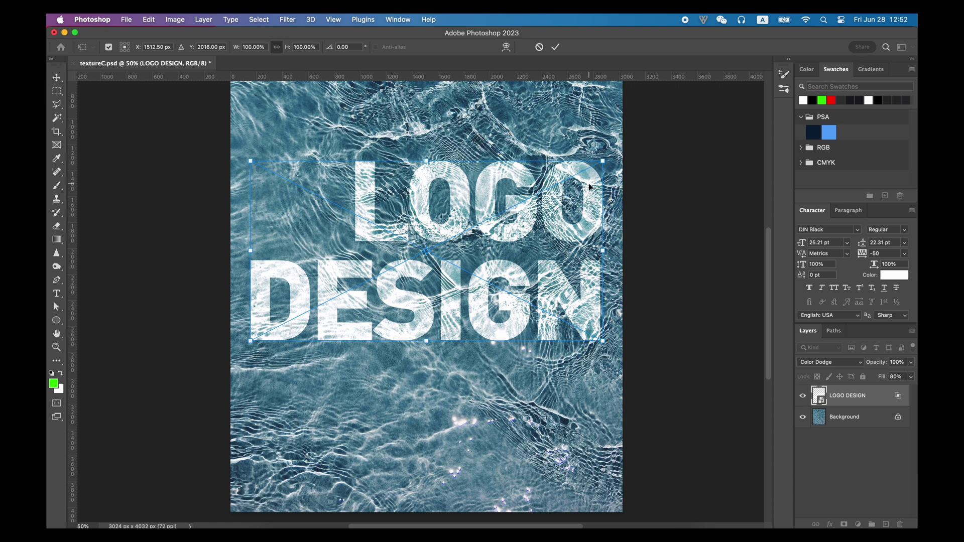
drag(592, 188, 584, 337)
key(Return)
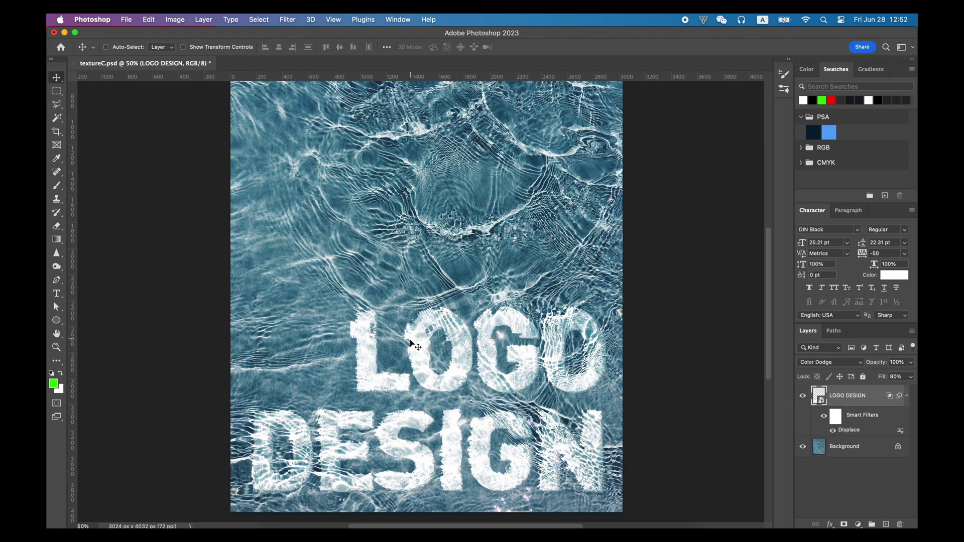
- Move the LOGO DESIGN lettering back up toward the middle of the water photo with Free Transform
drag(509, 346, 509, 281)
key(super+t)
drag(559, 402, 573, 183)
key(Return)
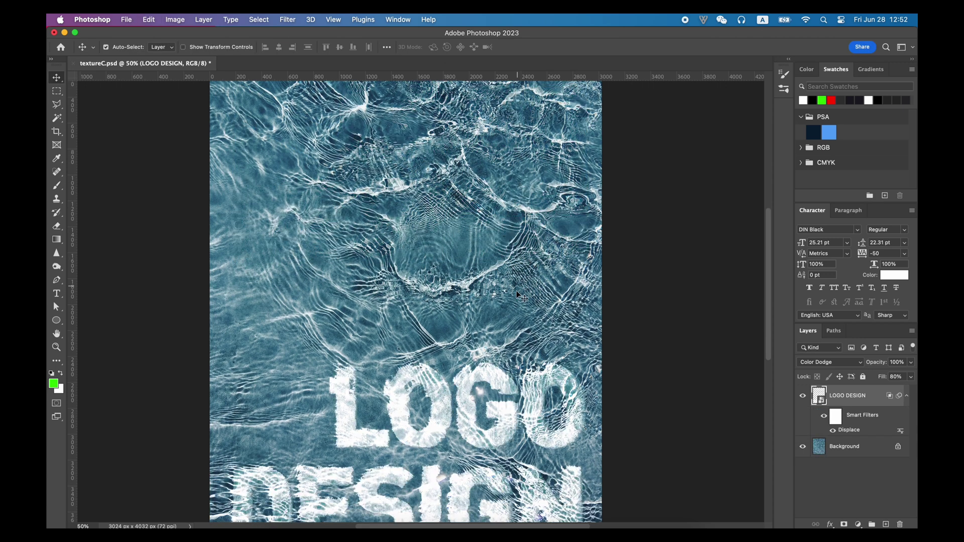
- Move the LOGO DESIGN lettering up to the upper part of the water photo with Free Transform
drag(503, 437, 503, 284)
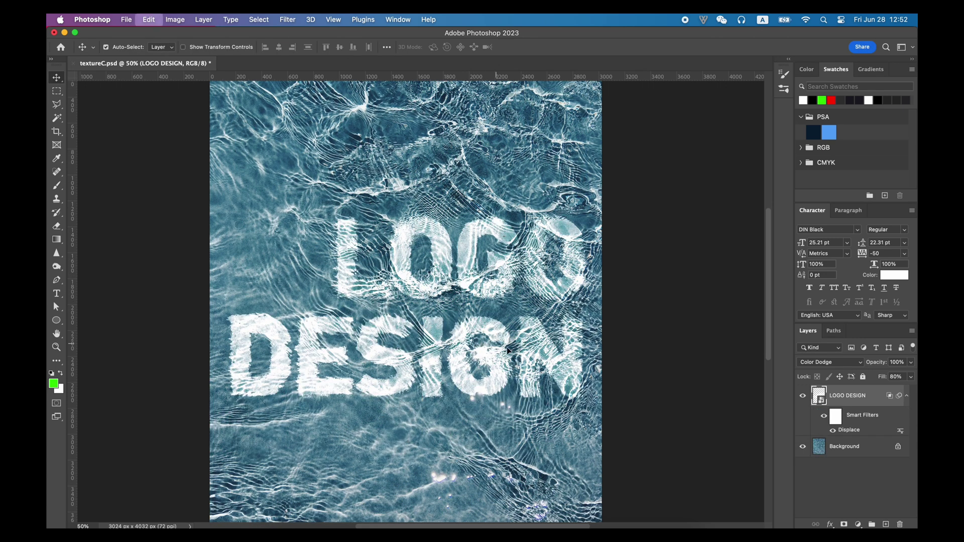
drag(474, 333, 474, 352)
key(super+t)
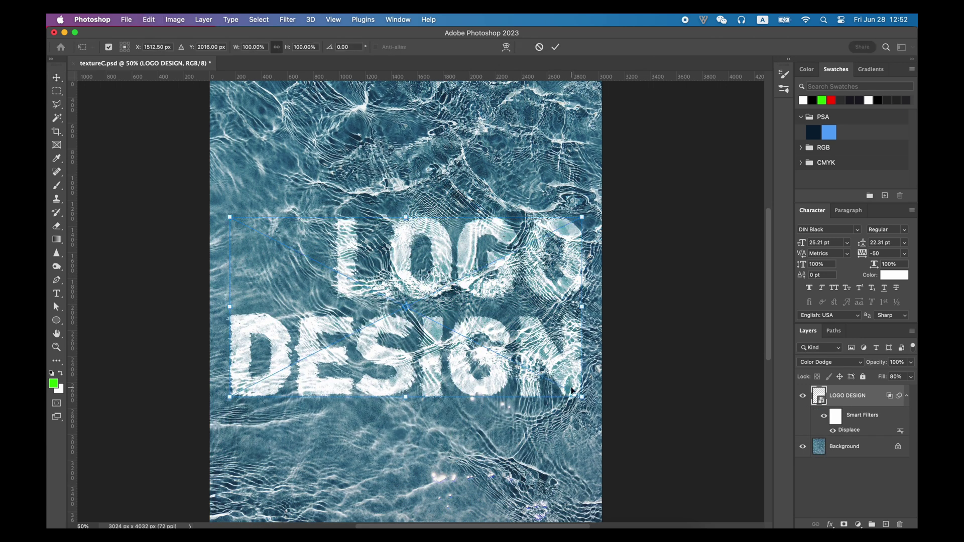
drag(571, 390, 569, 253)
key(Return)
- Examine how the lettering distorts with the water ripples up close, and how the circular graphic follows the orange sweatshirt's folds
scroll(569, 253, up, 3)
key(z)
click(314, 207)
click(314, 208)
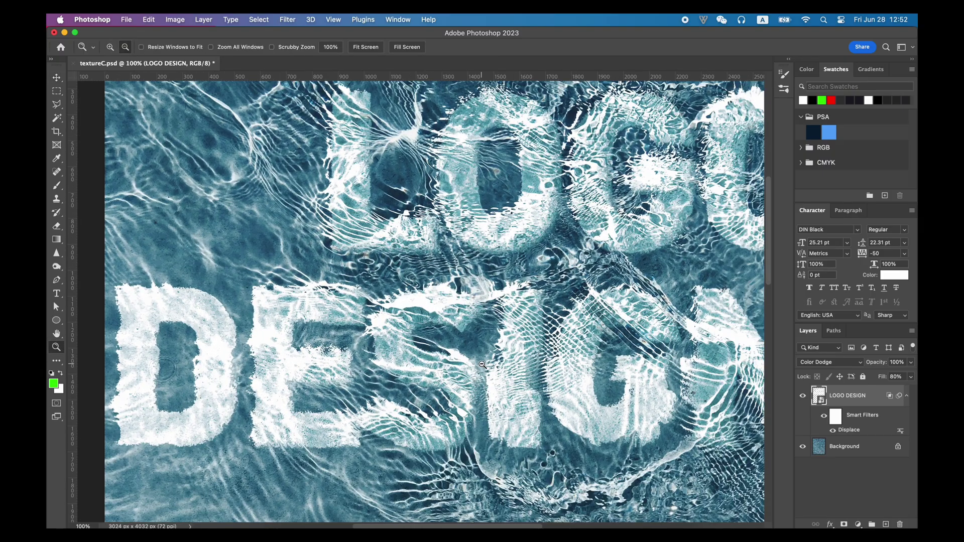
key(super+minus)
key(super+minus)
key(super+plus)
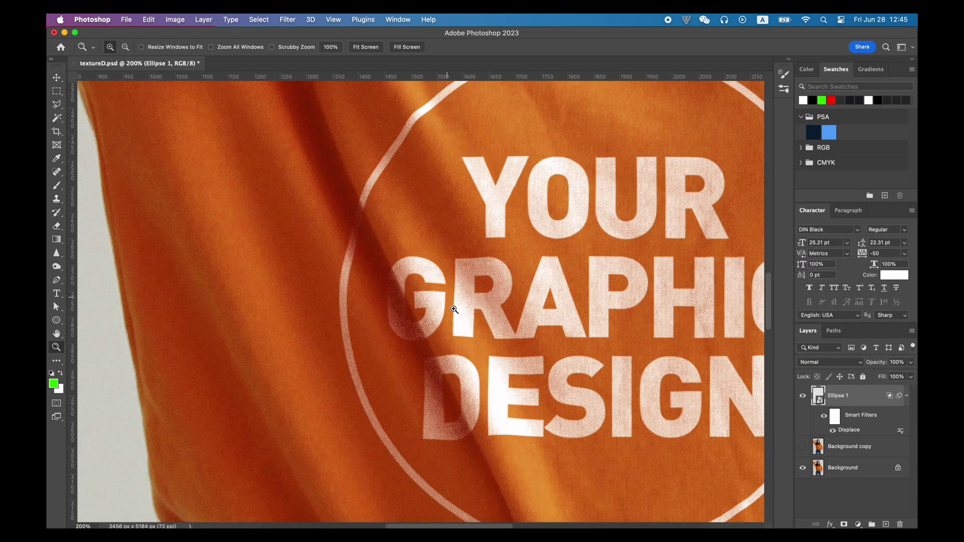
alt+click(589, 329)
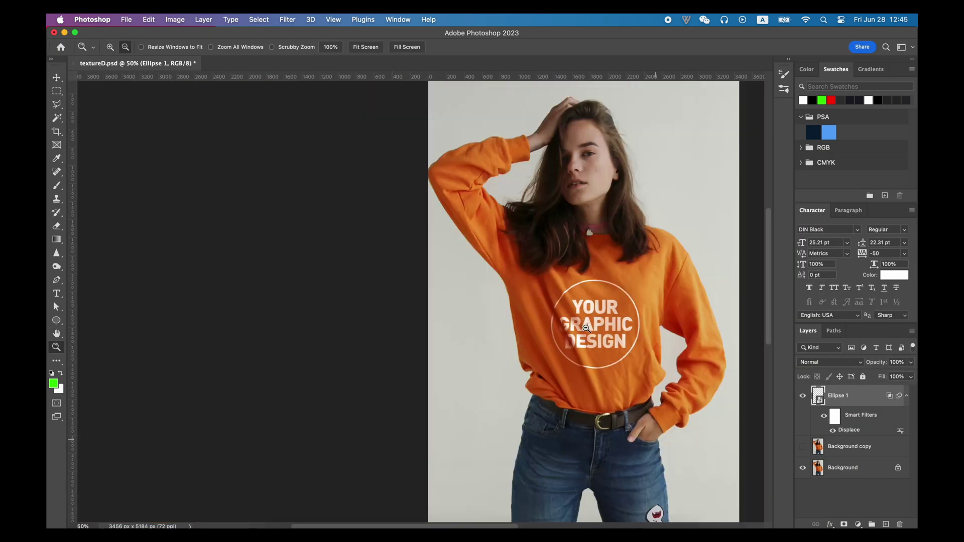
click(590, 328)
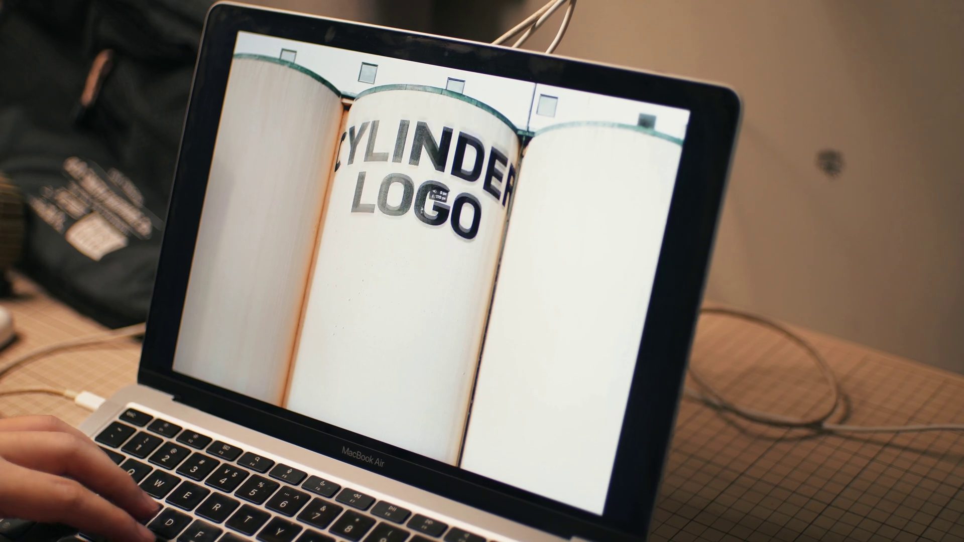
mouse_move(423, 210)
mouse_down()
mouse_move(421, 248)
mouse_move(422, 202)
mouse_up()
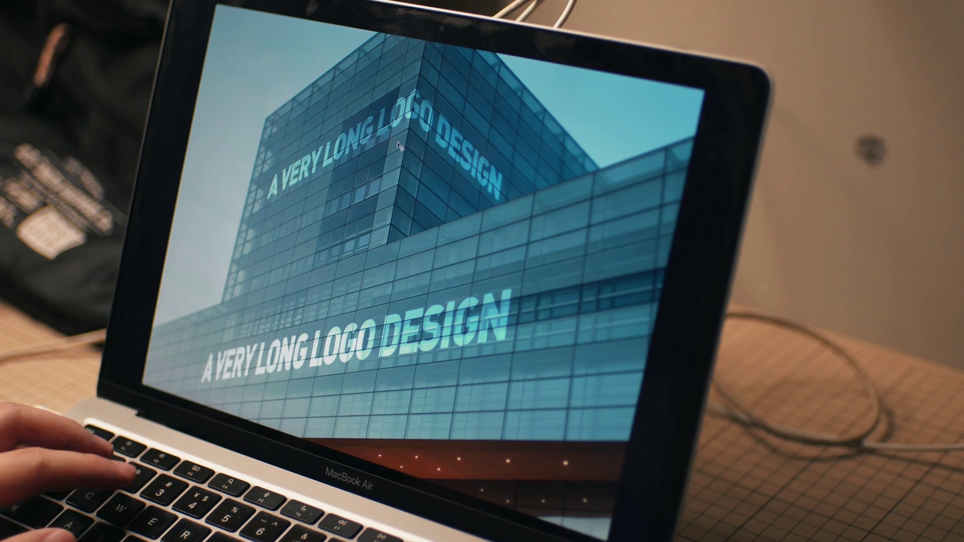
key(Tab)
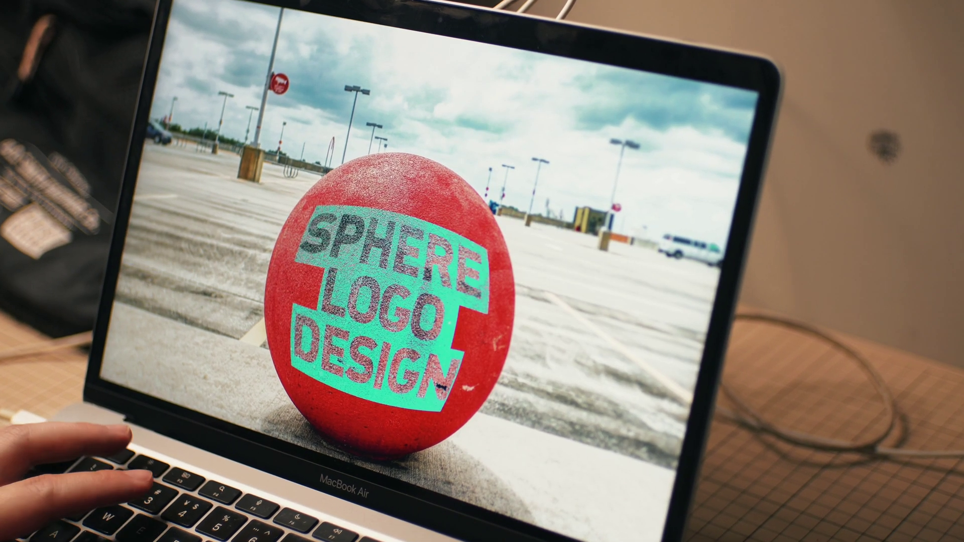
key(super+i)
drag(393, 296, 380, 295)
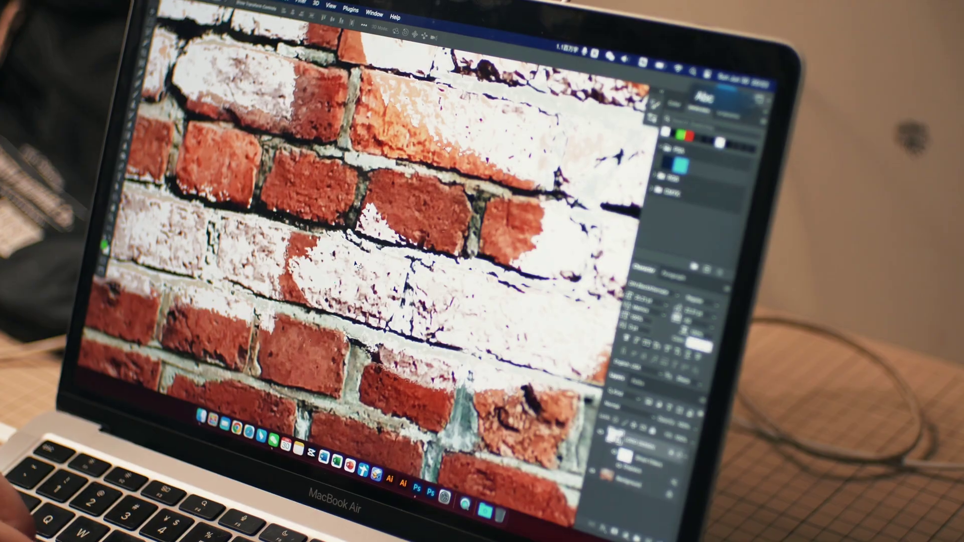
key(z)
key(super+minus)
key(super+minus)
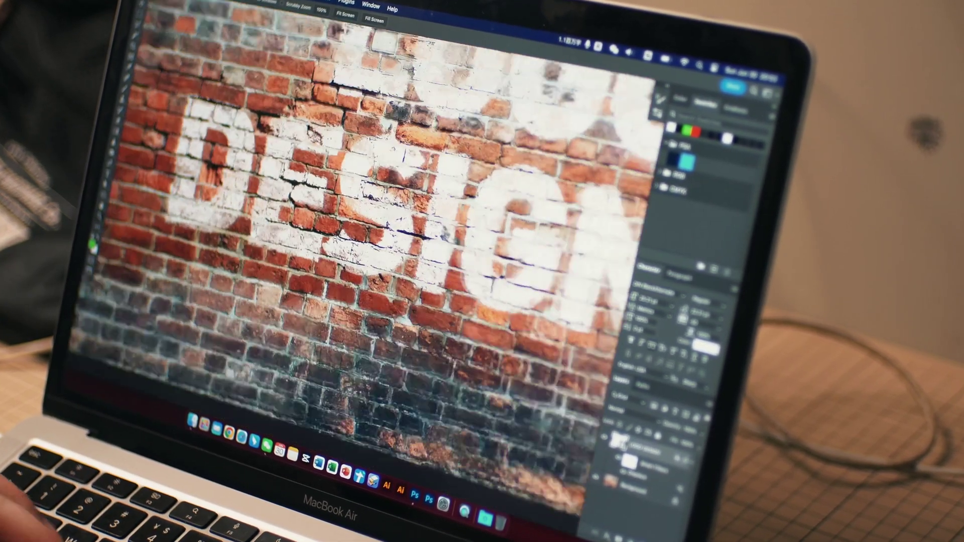